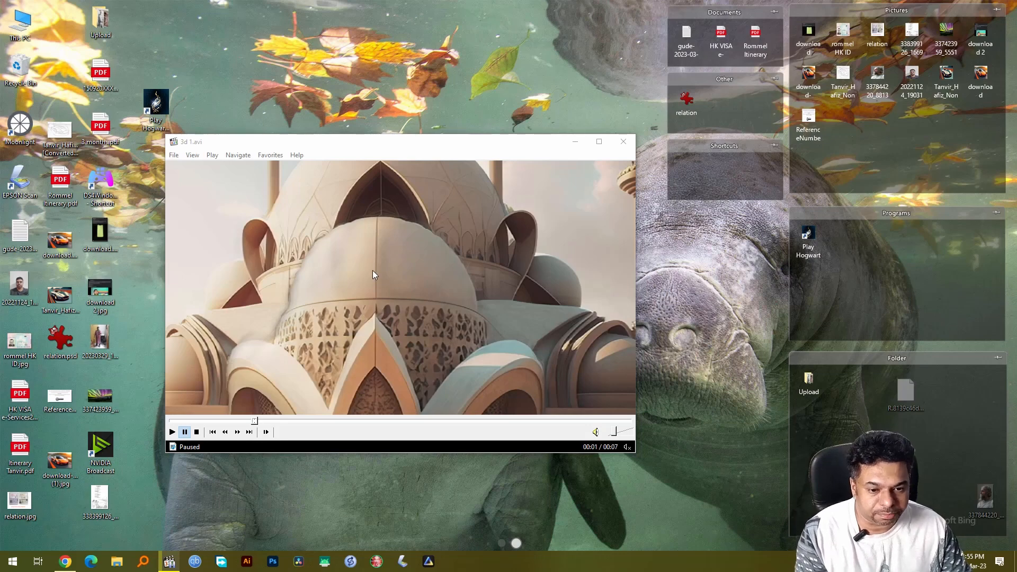
# Step: Play the mosque animation clip 3d 1.avi and skip forward to the following clip
pyautogui.click(172, 431)
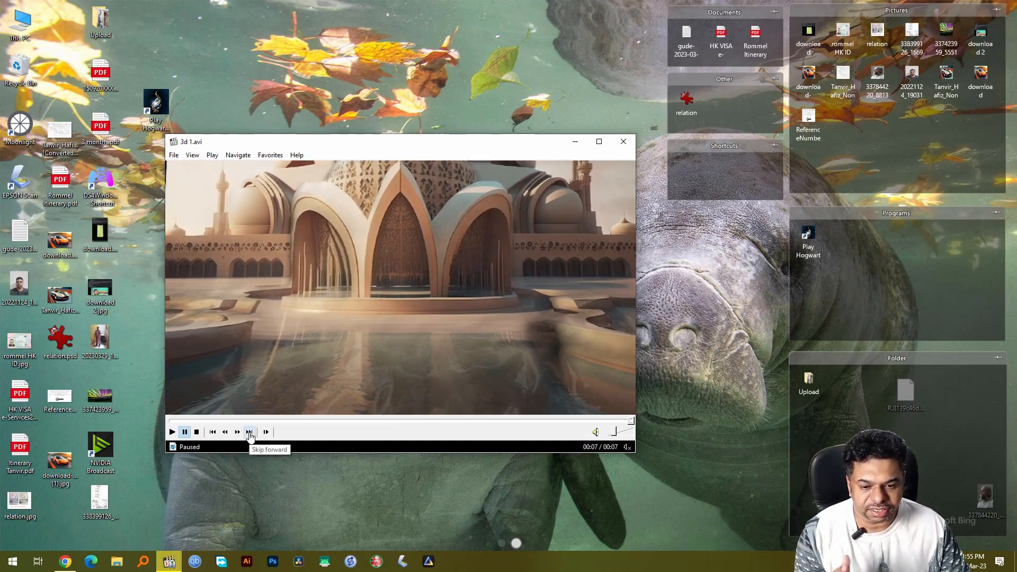
pyautogui.click(249, 432)
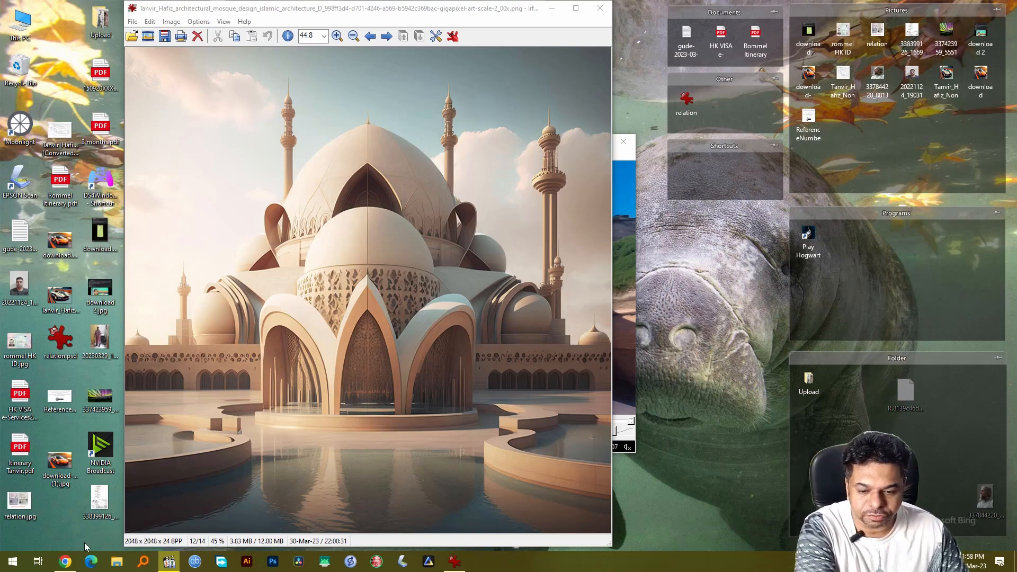
# Step: Switch to LeiaPix Converter in Chrome and upload the mosque design image from the Midjourney folder
pyautogui.click(66, 562)
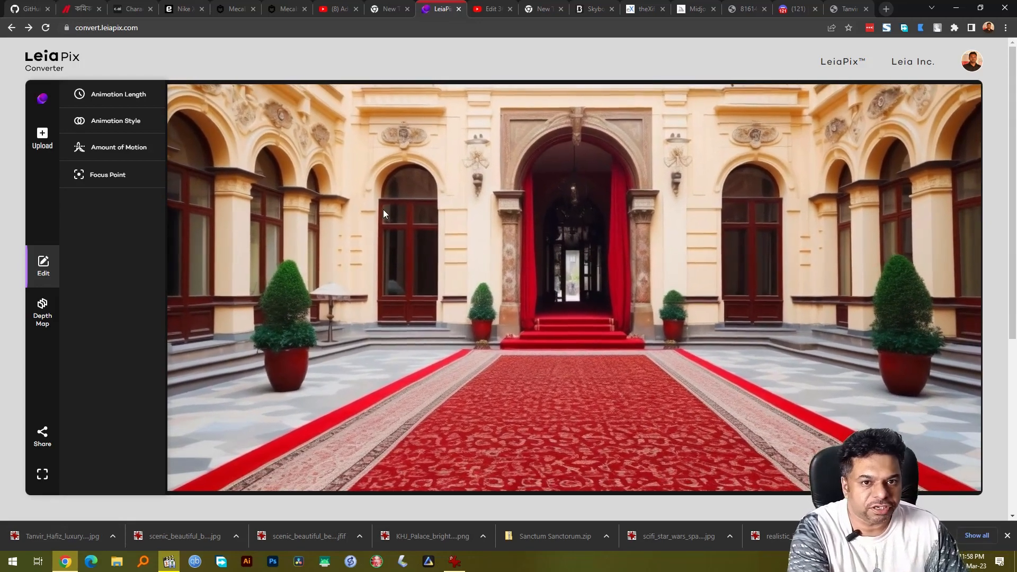
pyautogui.click(42, 139)
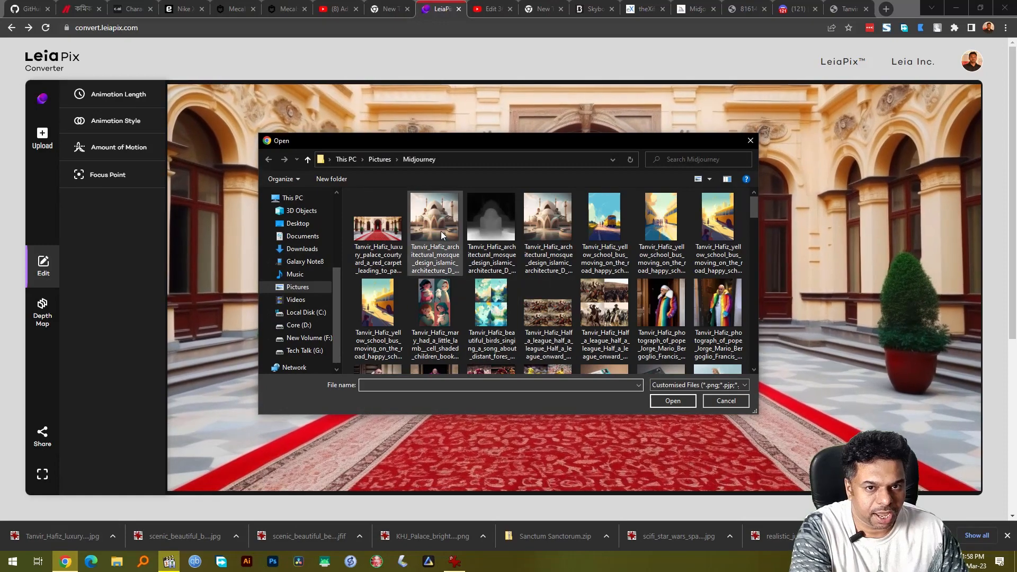
pyautogui.doubleClick(441, 231)
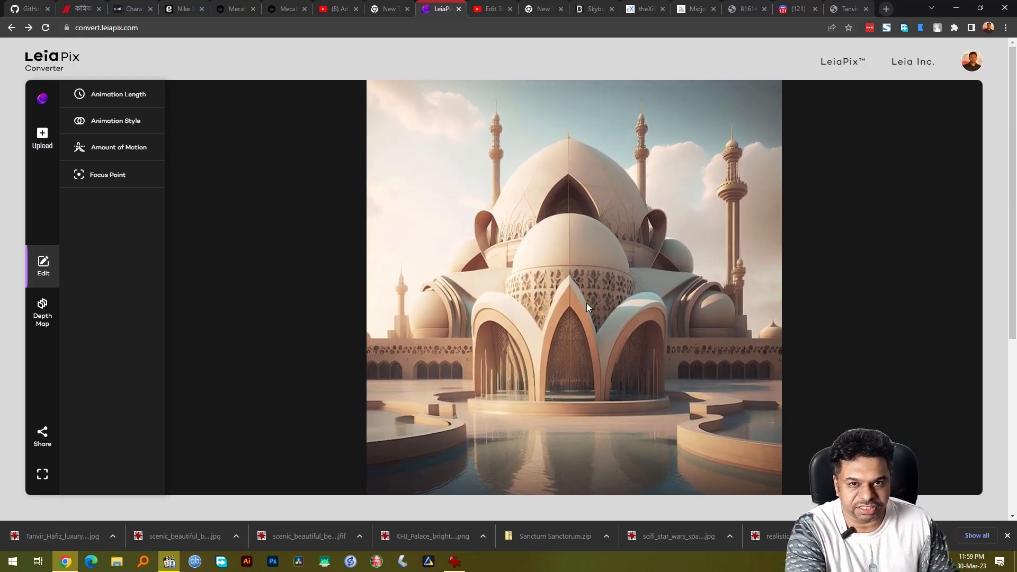
# Step: Export the mosque image in Facebook 3D format and save both the image and its depth map to the Desktop
pyautogui.click(43, 435)
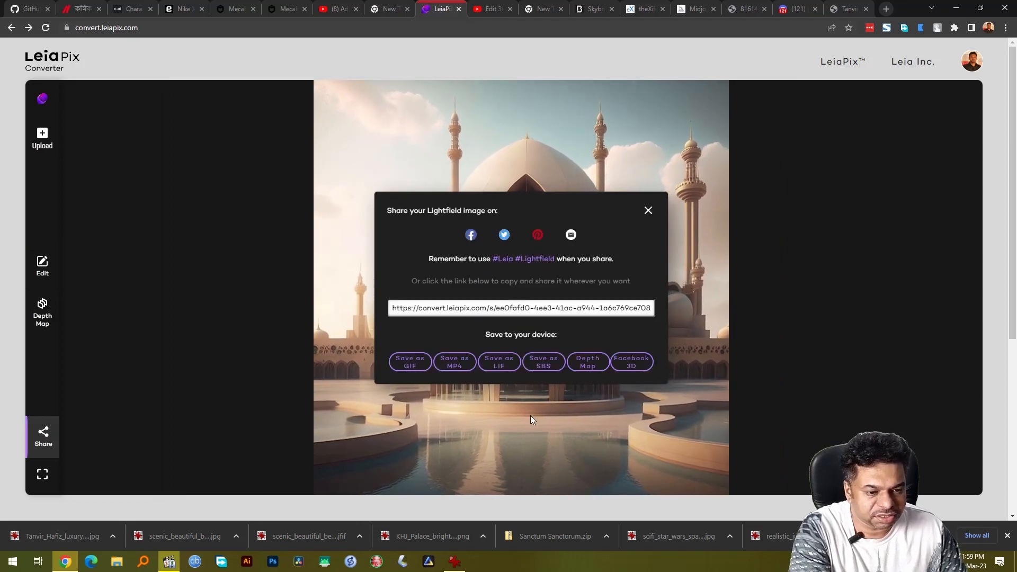
pyautogui.click(641, 365)
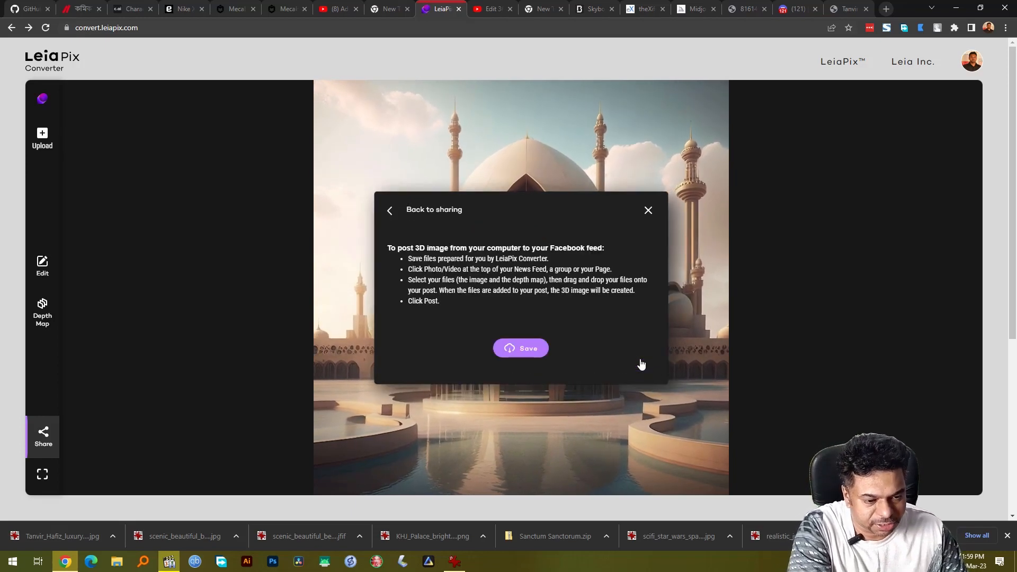
pyautogui.click(533, 348)
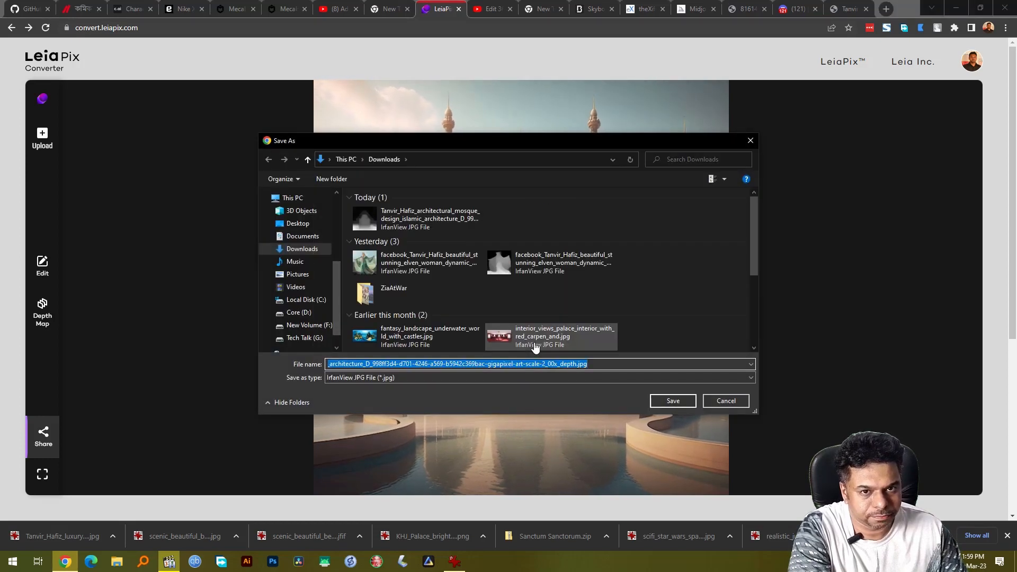
pyautogui.scroll(4, 289, 264)
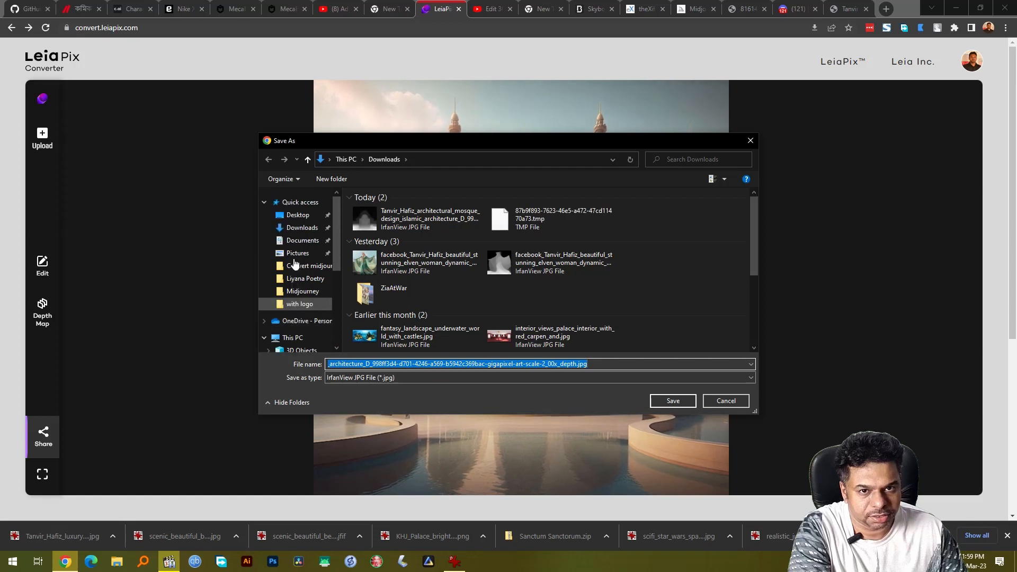
pyautogui.click(298, 215)
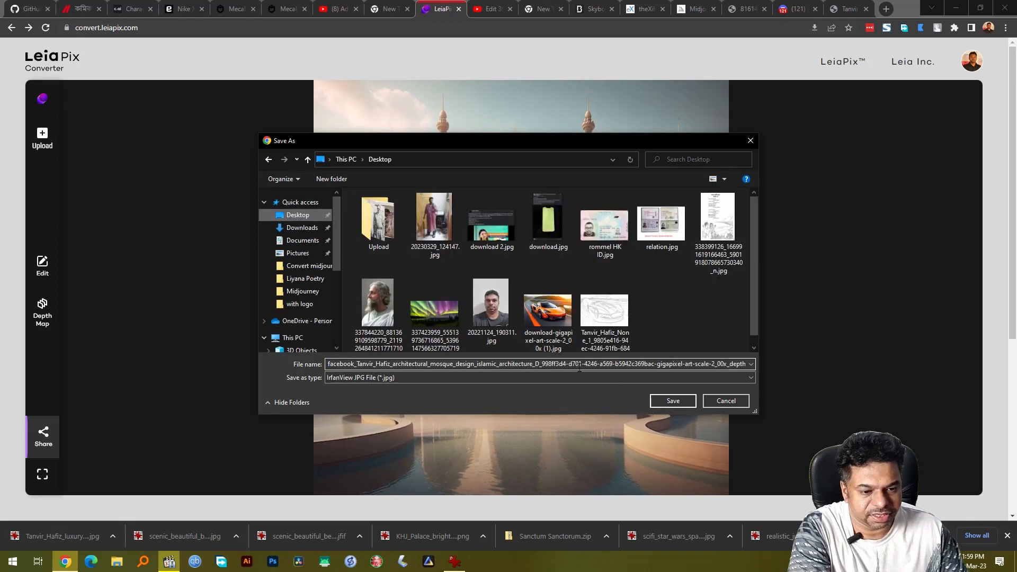
pyautogui.click(672, 400)
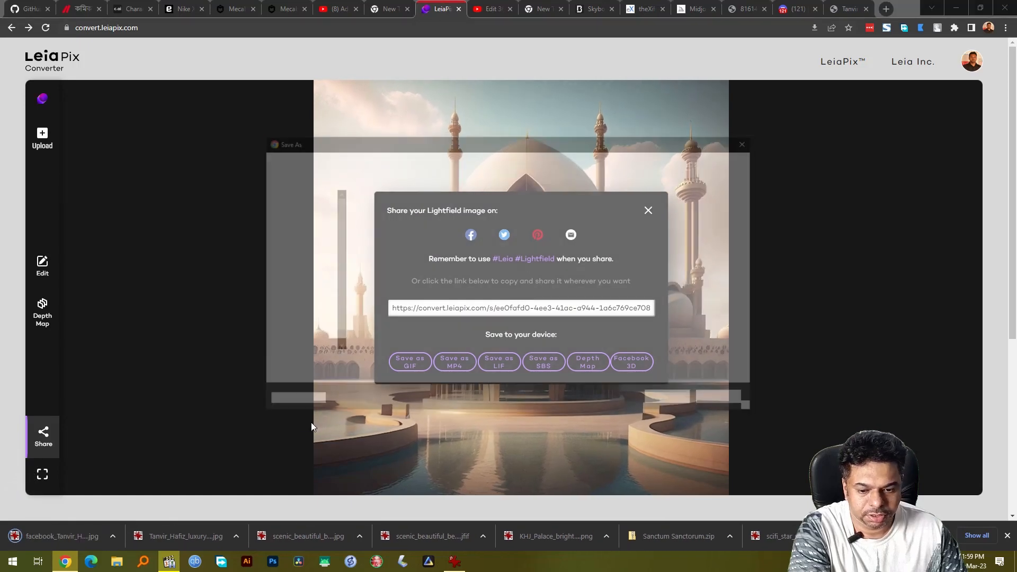
pyautogui.click(680, 405)
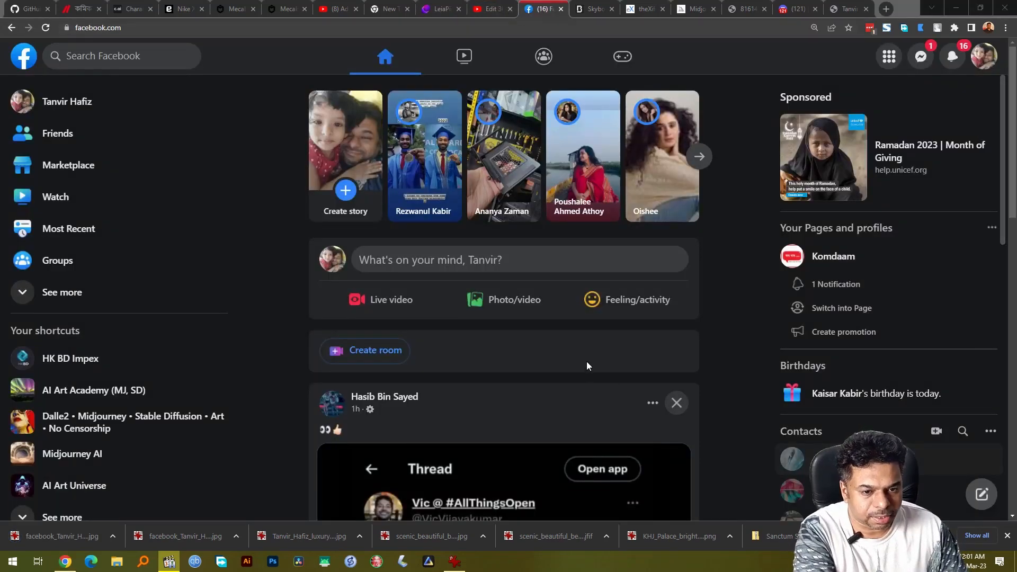
# Step: Start a Facebook photo post and add the mosque image together with its depth map from the Desktop
pyautogui.click(509, 308)
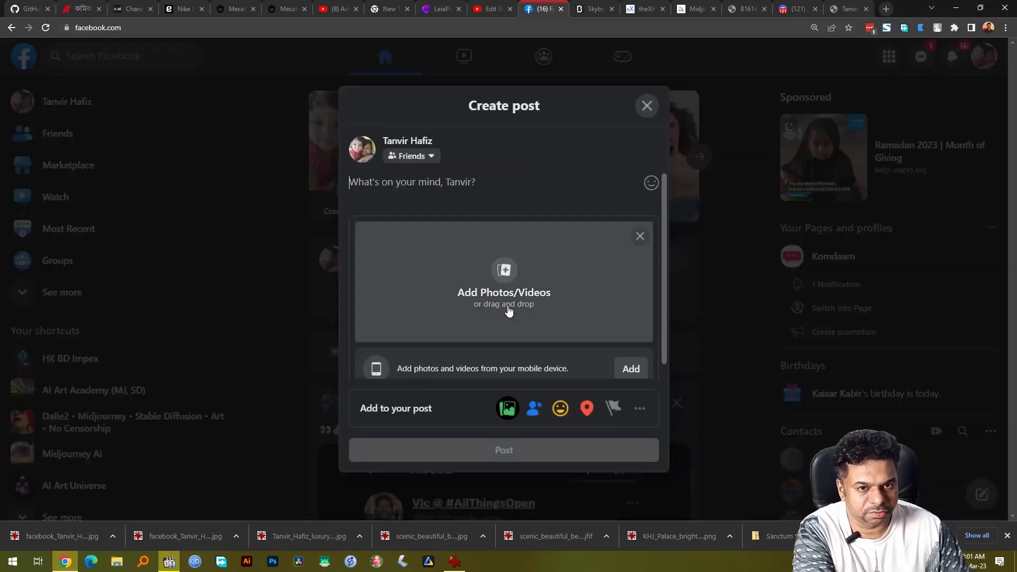
pyautogui.click(501, 274)
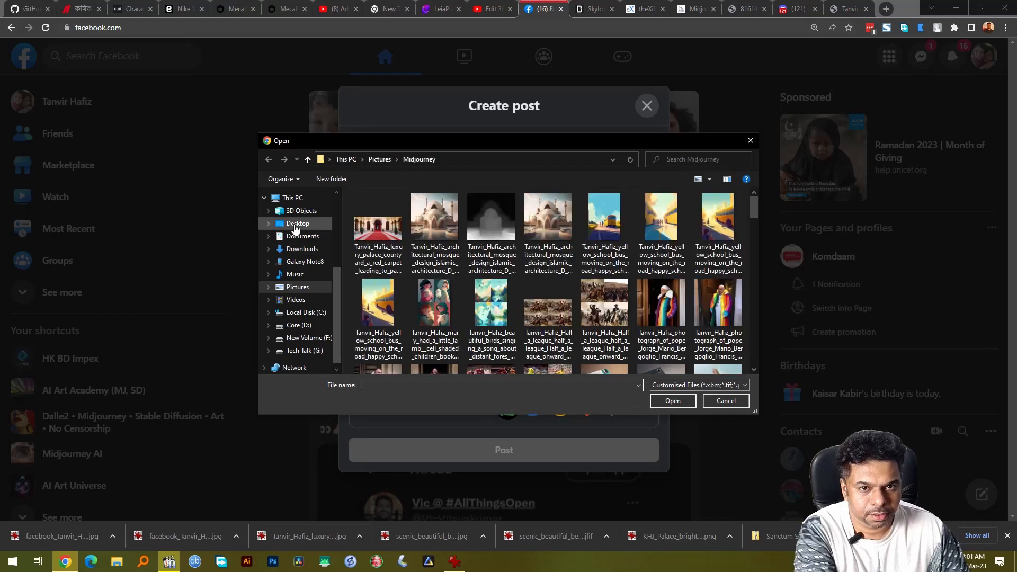
pyautogui.click(296, 227)
pyautogui.click(420, 234)
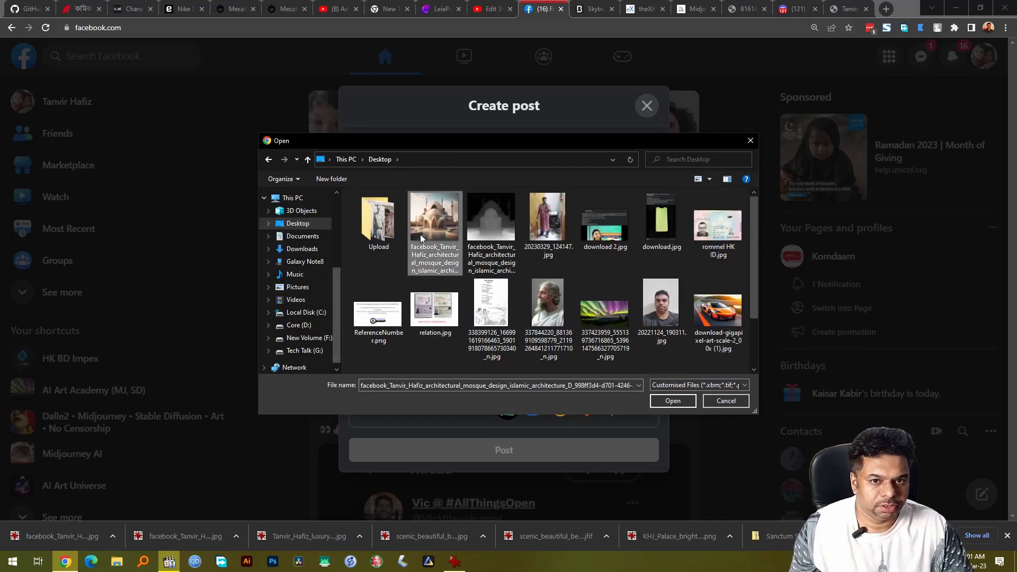
pyautogui.keyDown('ctrl'); pyautogui.click(486, 233); pyautogui.keyUp('ctrl')
pyautogui.click(672, 401)
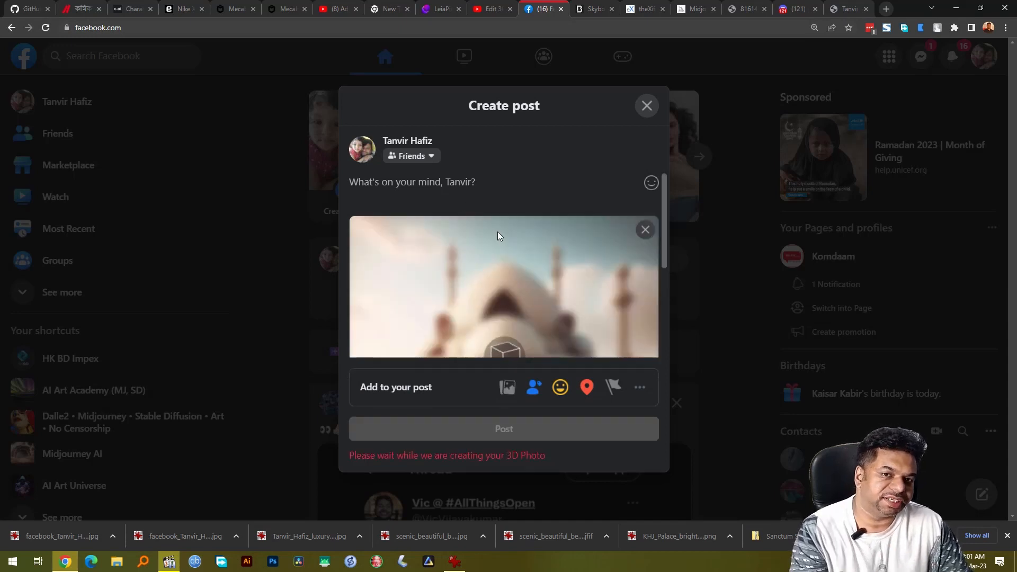
# Step: Preview the generated 3D mosque photo in the draft and publish the post
pyautogui.scroll(-1, 517, 296)
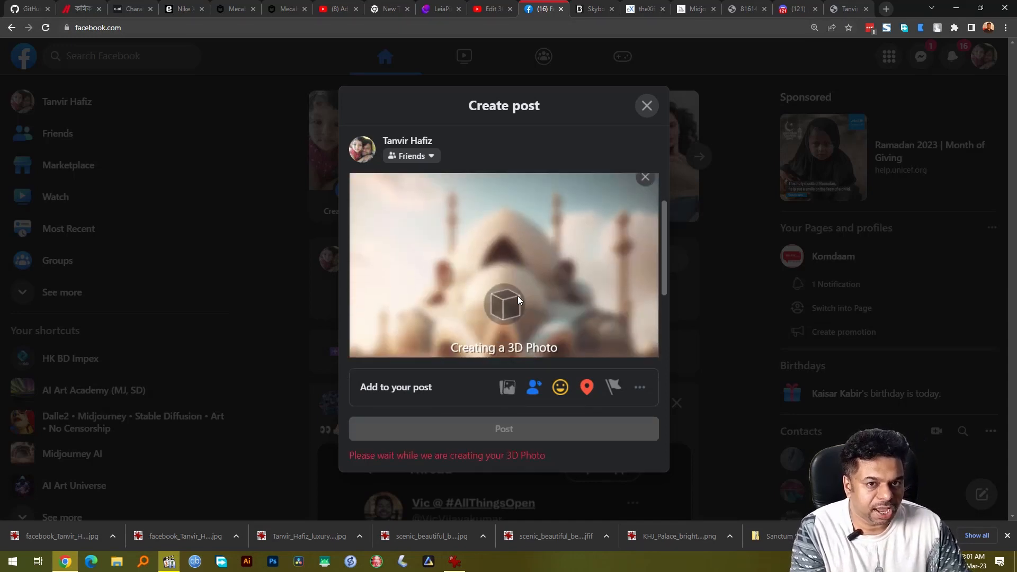
pyautogui.scroll(-2, 519, 300)
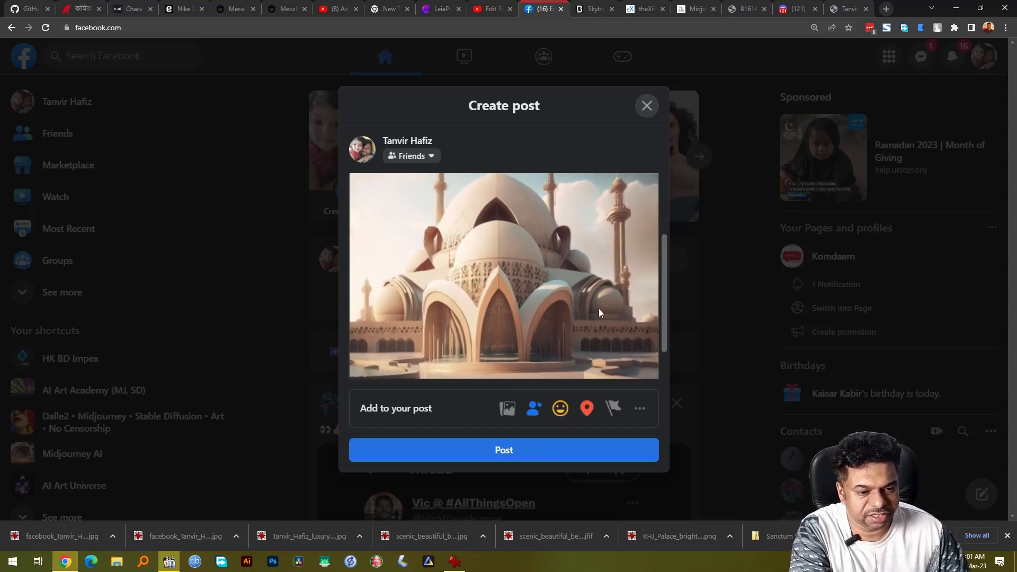
pyautogui.click(546, 451)
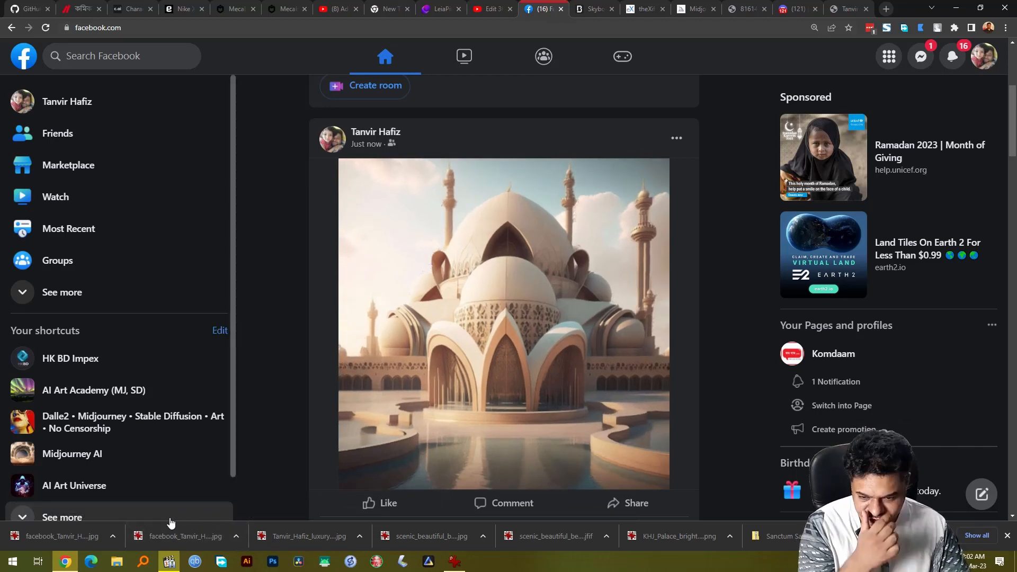
# Step: Search the computer for 3ds Max and launch it
pyautogui.press('super')
pyautogui.write('3d')
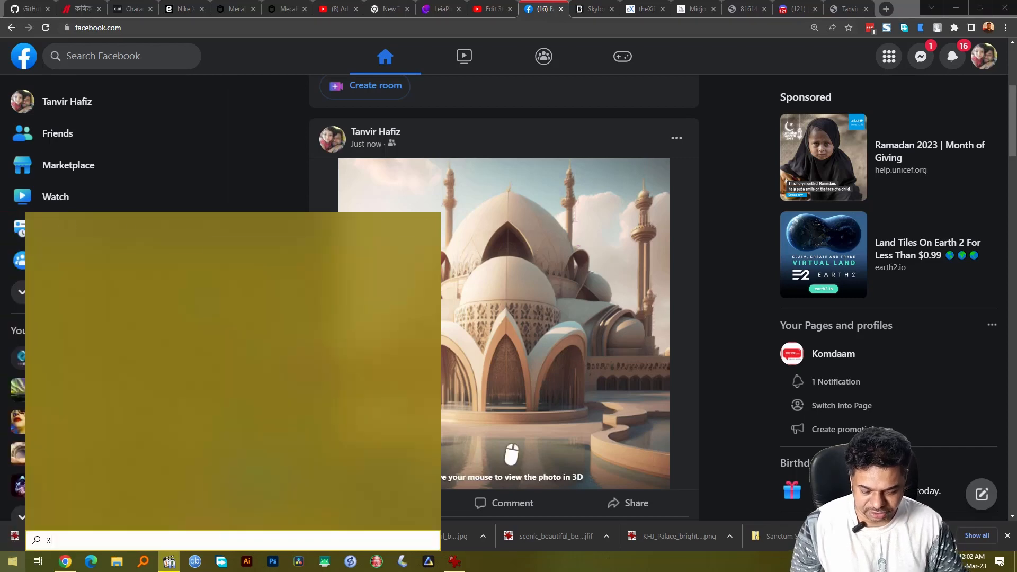
pyautogui.write('s max')
pyautogui.press('Return')
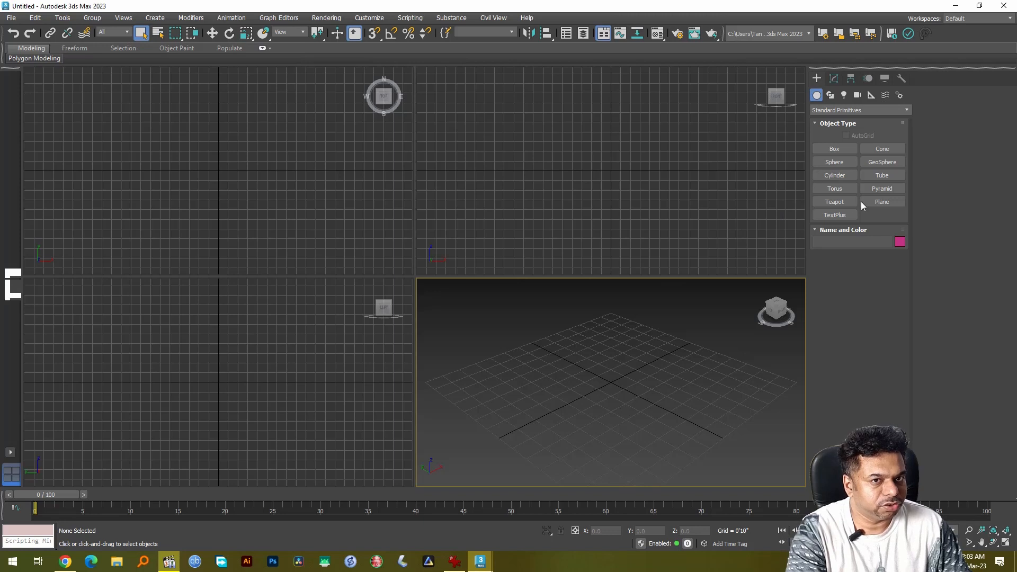
# Step: Dismiss the security messages and draw a plane about 6'7" long and 6'11" wide in the Front viewport
pyautogui.click(883, 203)
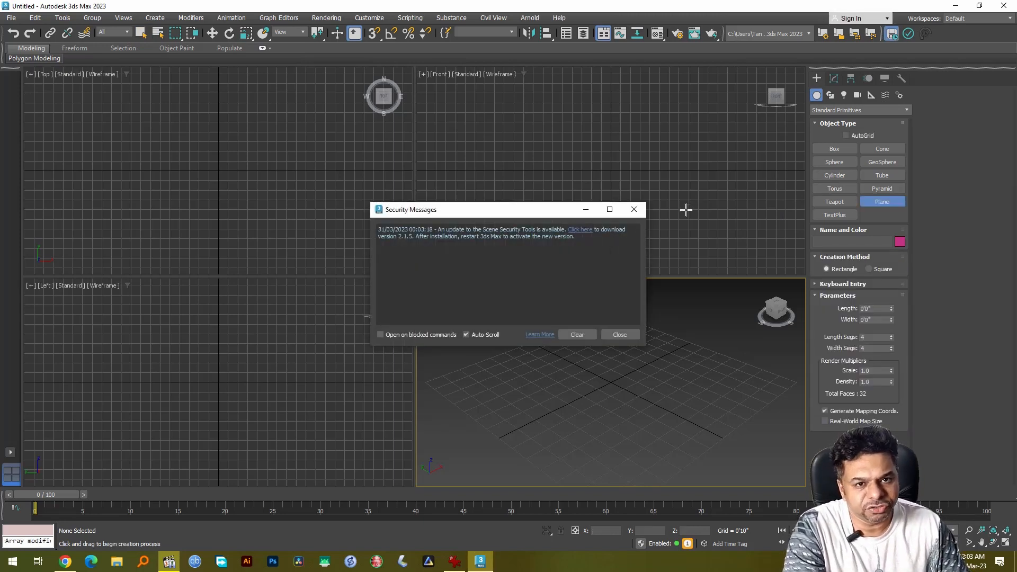
pyautogui.click(641, 214)
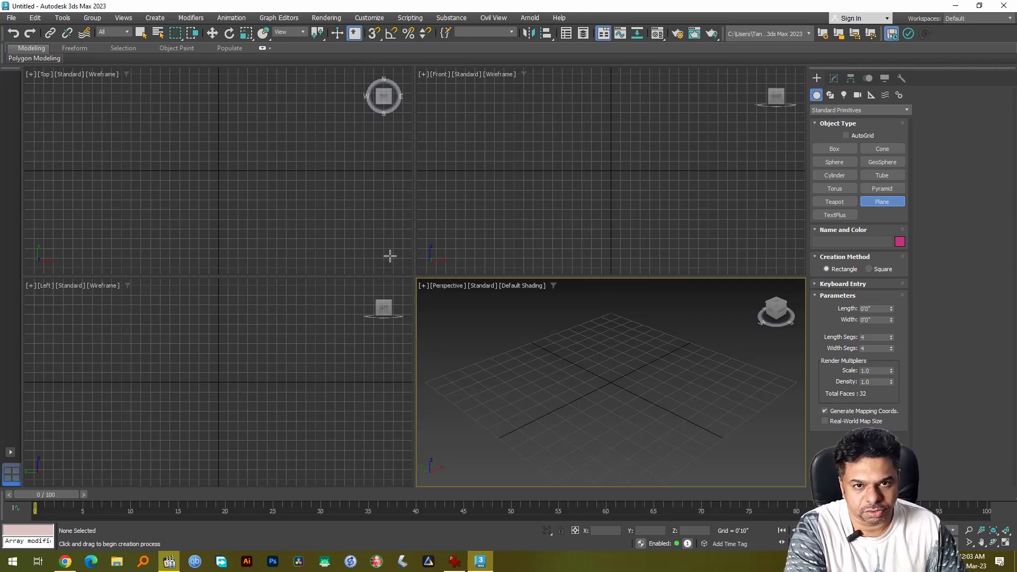
pyautogui.moveTo(573, 136); pyautogui.dragTo(655, 213)
# Step: Set both the length and the width of the plane to 5'
pyautogui.click(833, 79)
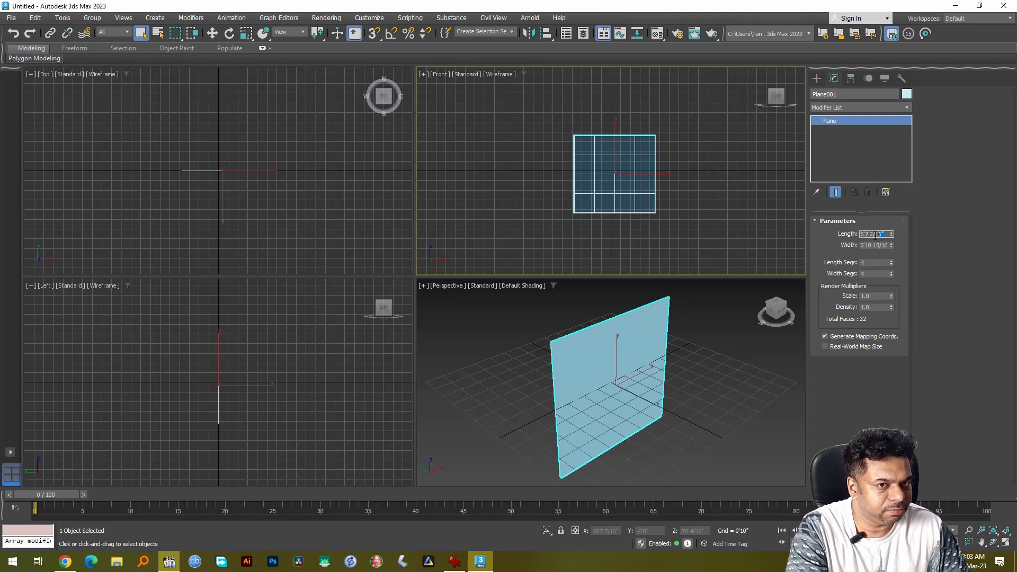
pyautogui.write('5')
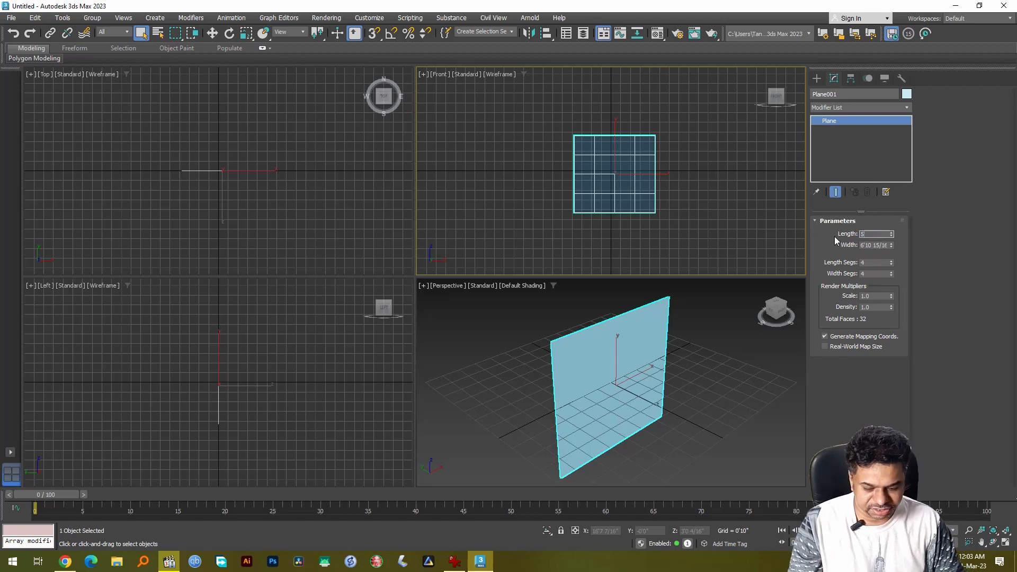
pyautogui.write("'")
pyautogui.press('Tab')
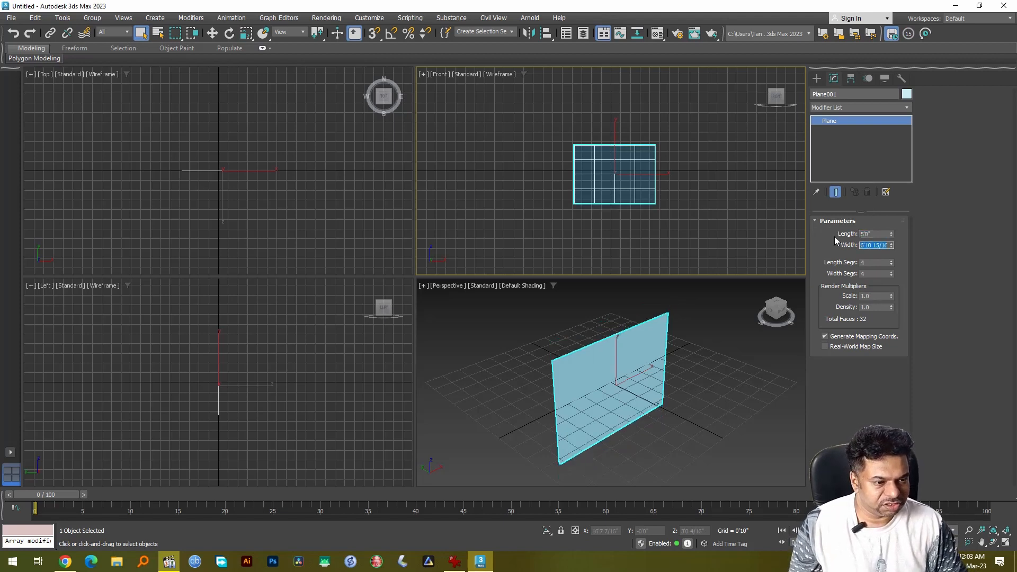
pyautogui.write("5'")
pyautogui.press('Return')
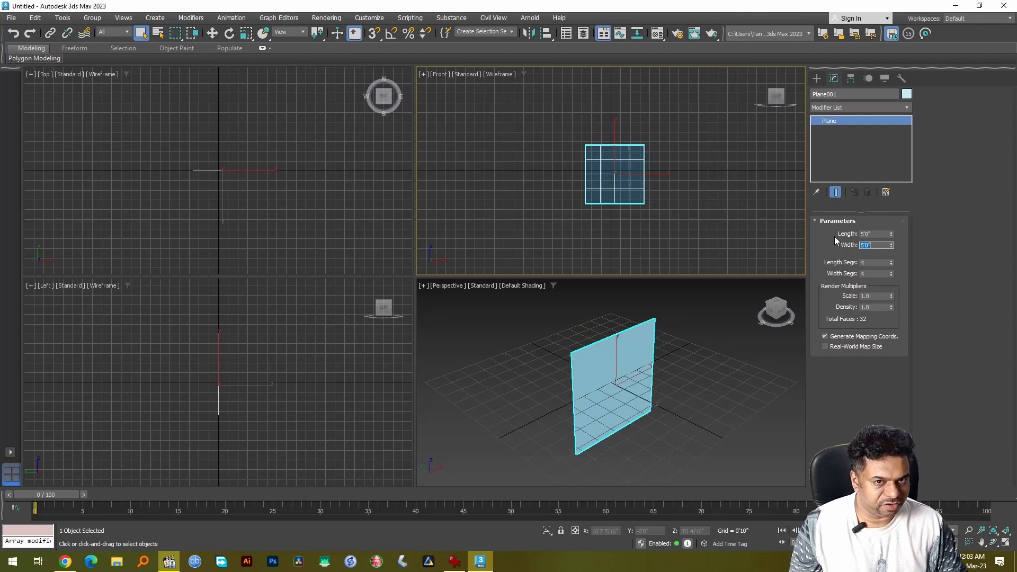
# Step: Set the plane's length and width segments to 1000 each
pyautogui.click(674, 192)
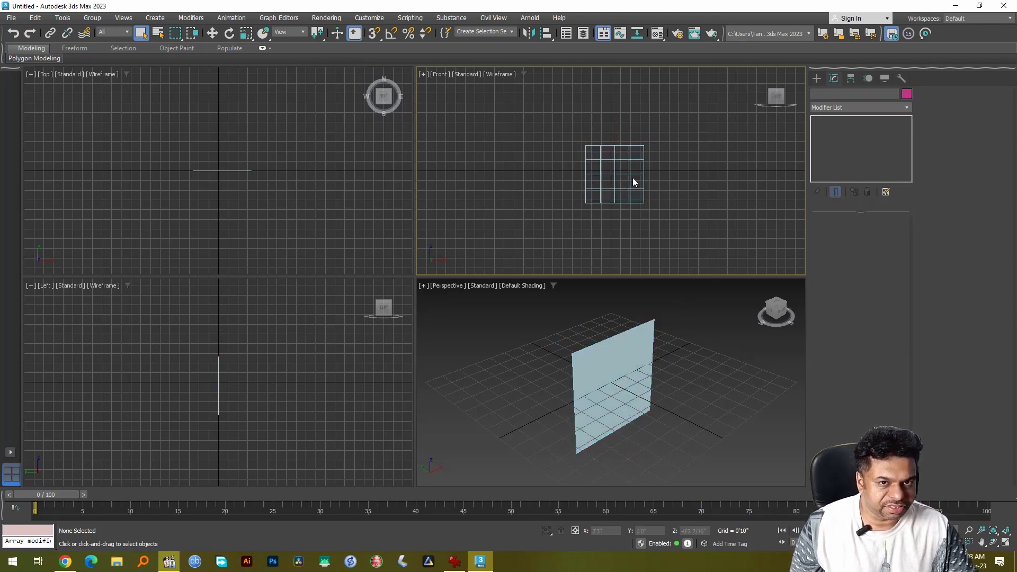
pyautogui.click(624, 192)
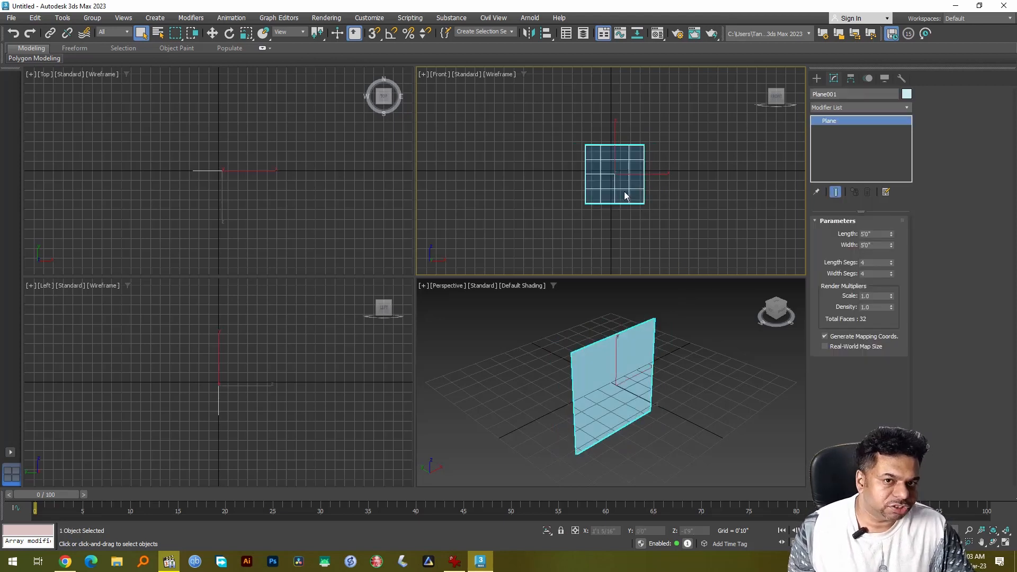
pyautogui.click(874, 263)
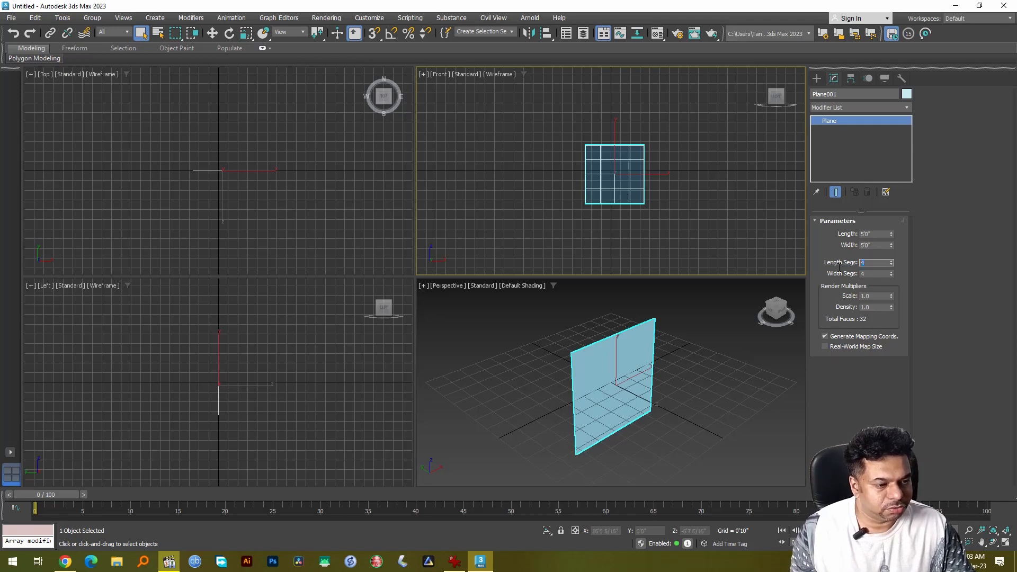
pyautogui.write('1000')
pyautogui.press('Tab')
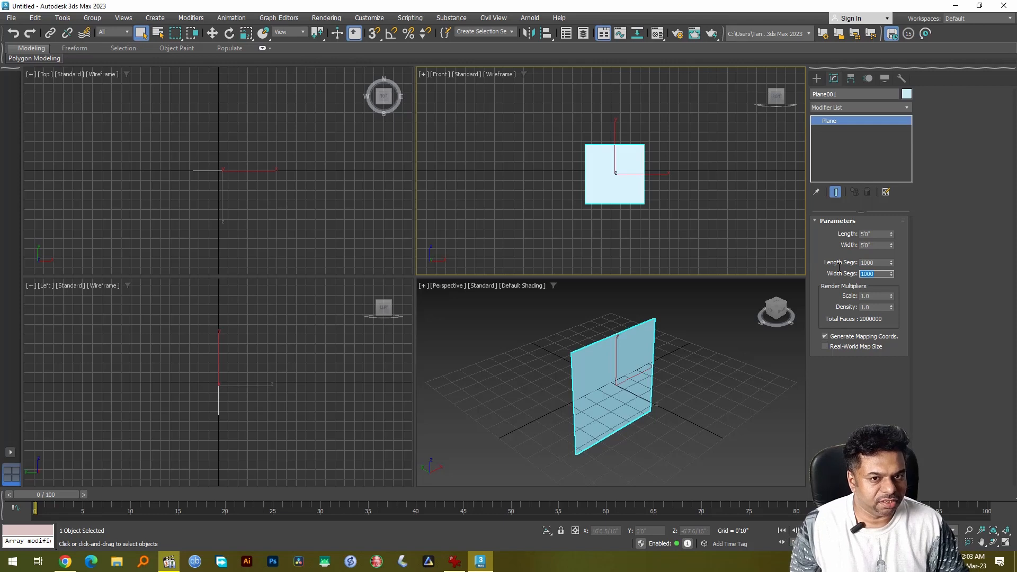
# Step: Maximize the Perspective view and examine the density of the plane's mesh up close
pyautogui.click(739, 313)
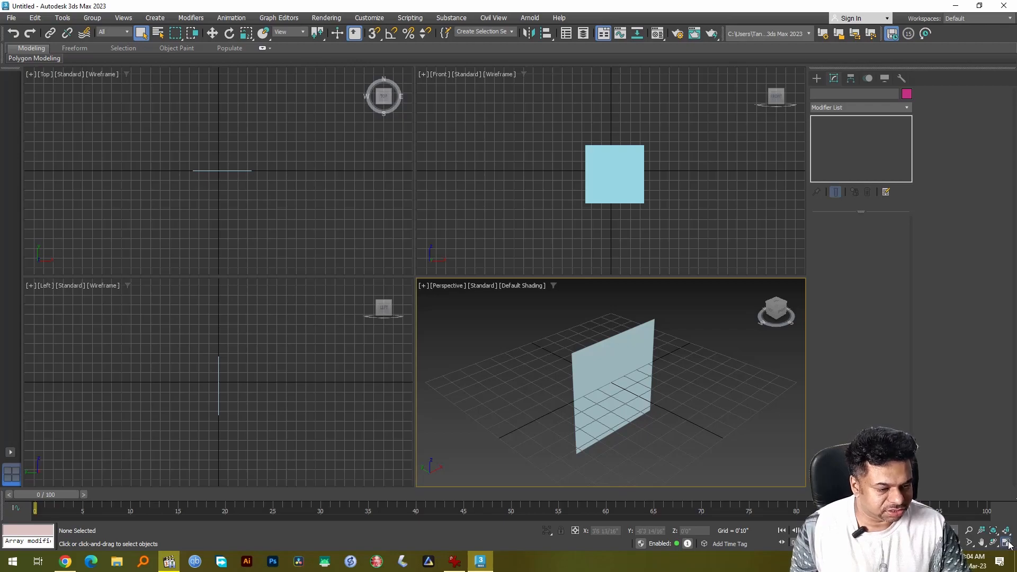
pyautogui.hotkey('alt', 'w')
pyautogui.keyDown('alt'); pyautogui.moveTo(708, 376); pyautogui.dragTo(573, 251, button='middle'); pyautogui.keyUp('alt')
pyautogui.scroll(6, 599, 313)
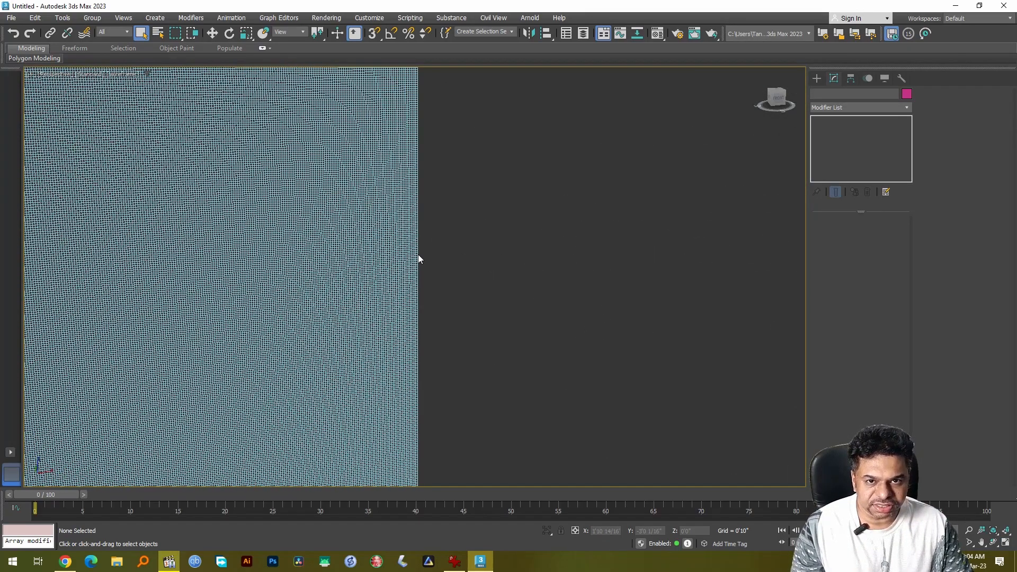
pyautogui.scroll(5, 351, 254)
pyautogui.moveTo(288, 249); pyautogui.dragTo(529, 227, button='middle')
pyautogui.moveTo(415, 231); pyautogui.dragTo(440, 232, button='middle')
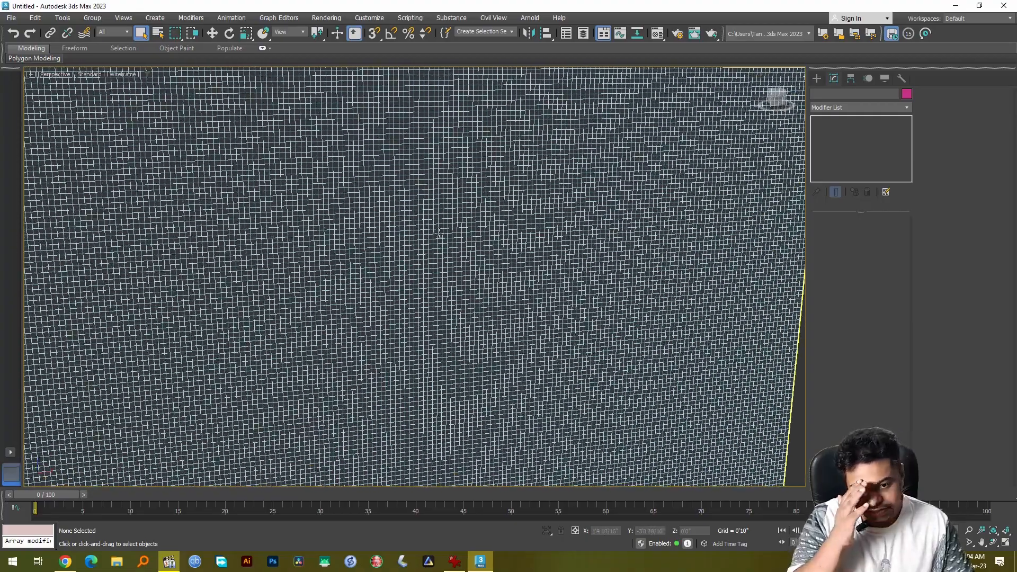
pyautogui.scroll(-4, 533, 216)
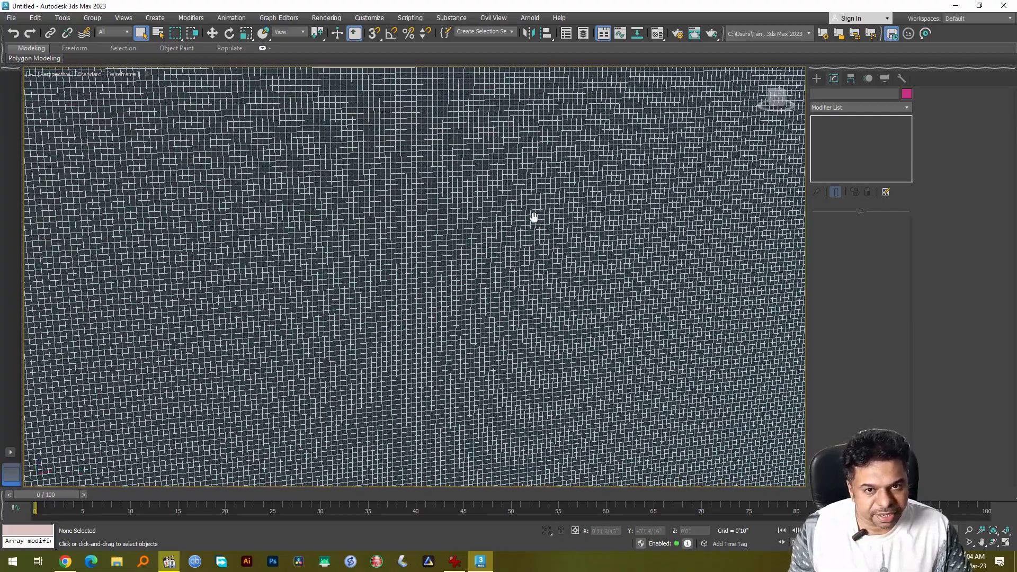
# Step: Set the plane's length and width segments to 1 each
pyautogui.scroll(5, 473, 223)
pyautogui.moveTo(473, 223); pyautogui.dragTo(513, 243, button='middle')
pyautogui.scroll(-6, 513, 244)
pyautogui.scroll(-4, 513, 243)
pyautogui.keyDown('alt'); pyautogui.moveTo(401, 192); pyautogui.dragTo(275, 161, button='middle'); pyautogui.keyUp('alt')
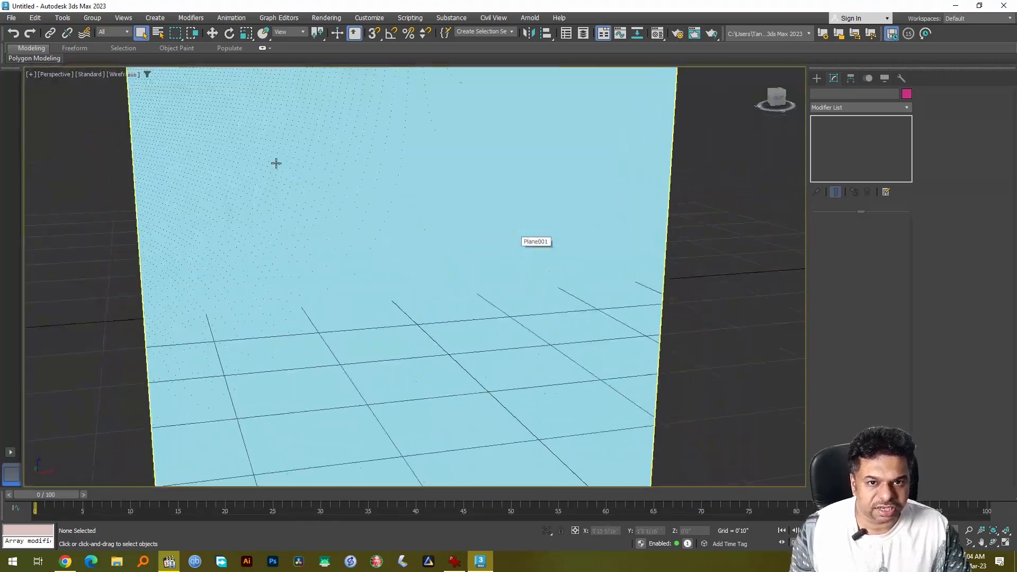
pyautogui.scroll(-3, 425, 187)
pyautogui.scroll(3, 427, 189)
pyautogui.click(431, 196)
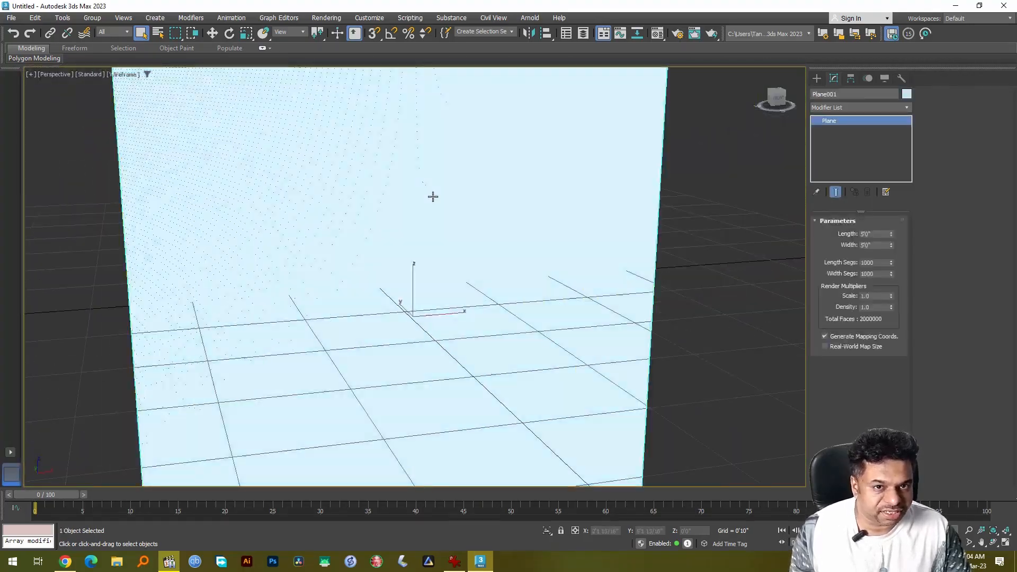
pyautogui.doubleClick(878, 262)
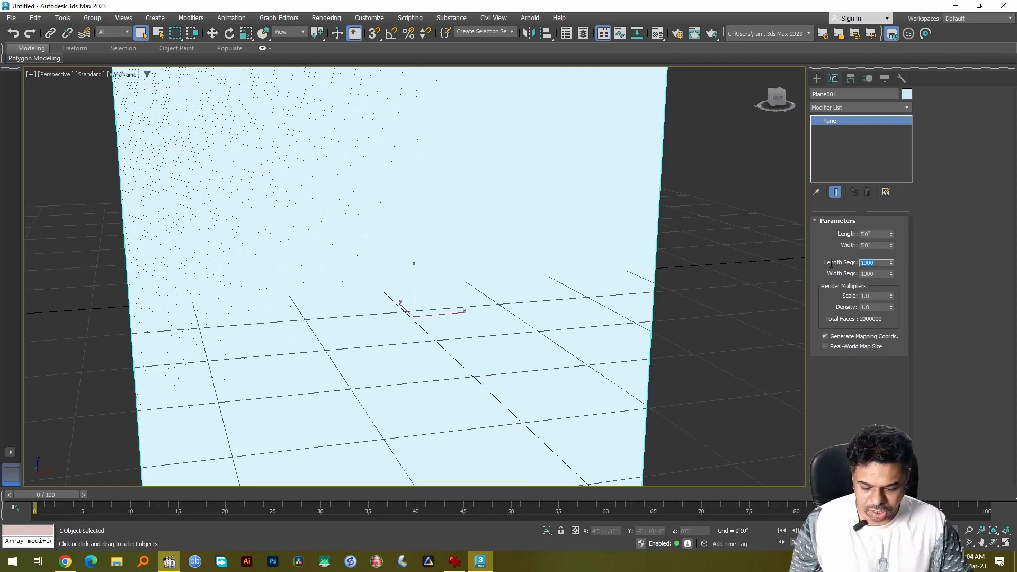
pyautogui.press('Tab')
pyautogui.write('1')
pyautogui.press('Tab')
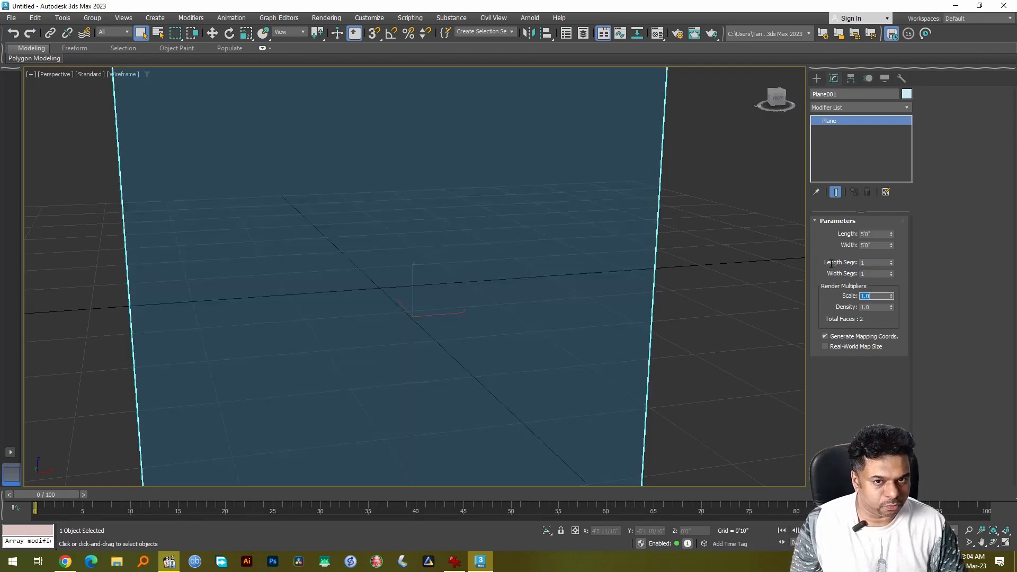
# Step: Set the plane's length and width segments to 2 each
pyautogui.scroll(-3, 561, 218)
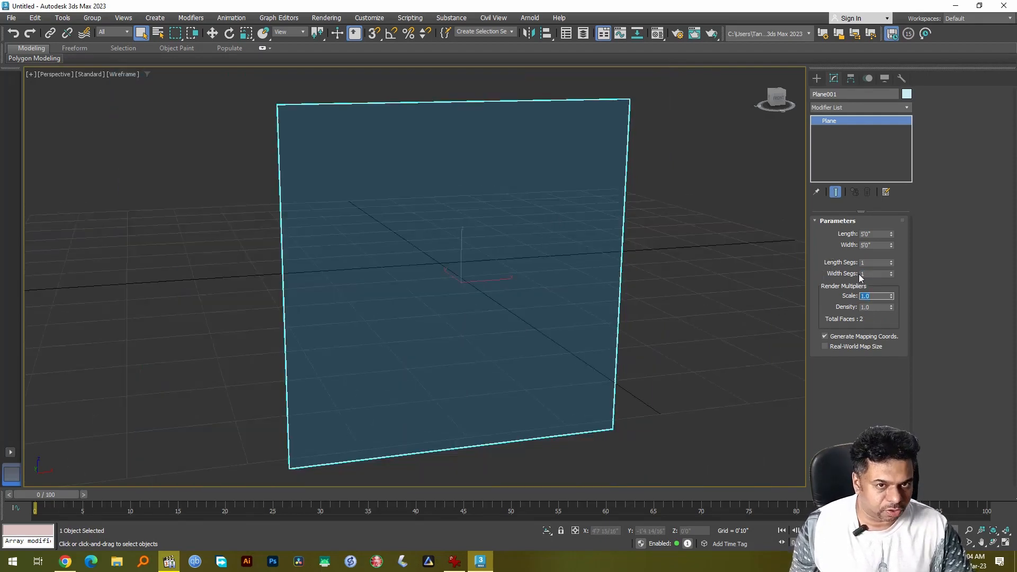
pyautogui.doubleClick(875, 262)
pyautogui.write('2')
pyautogui.press('Tab')
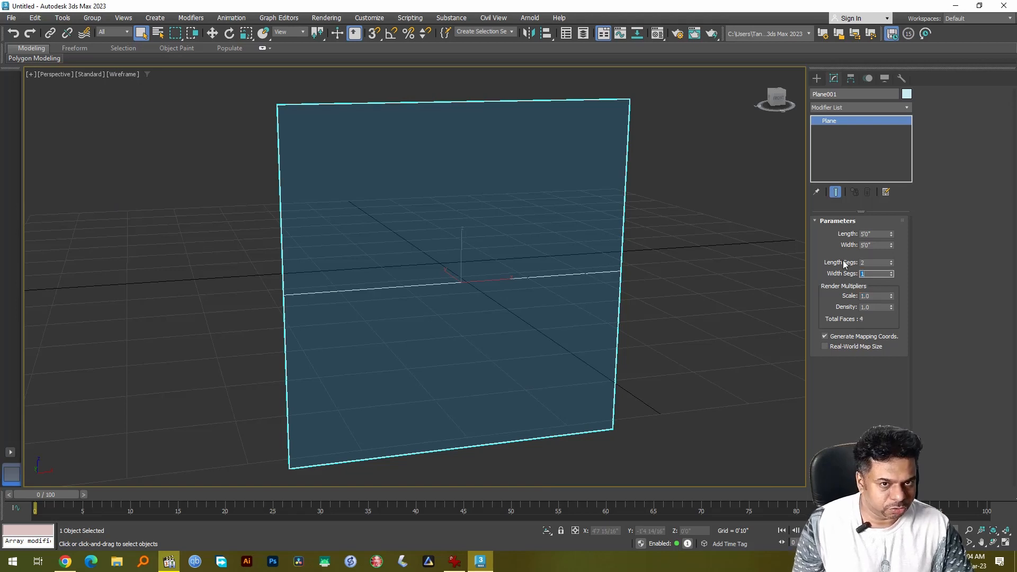
pyautogui.write('2')
pyautogui.press('Tab')
pyautogui.keyDown('alt'); pyautogui.moveTo(508, 217); pyautogui.dragTo(476, 209, button='middle'); pyautogui.keyUp('alt')
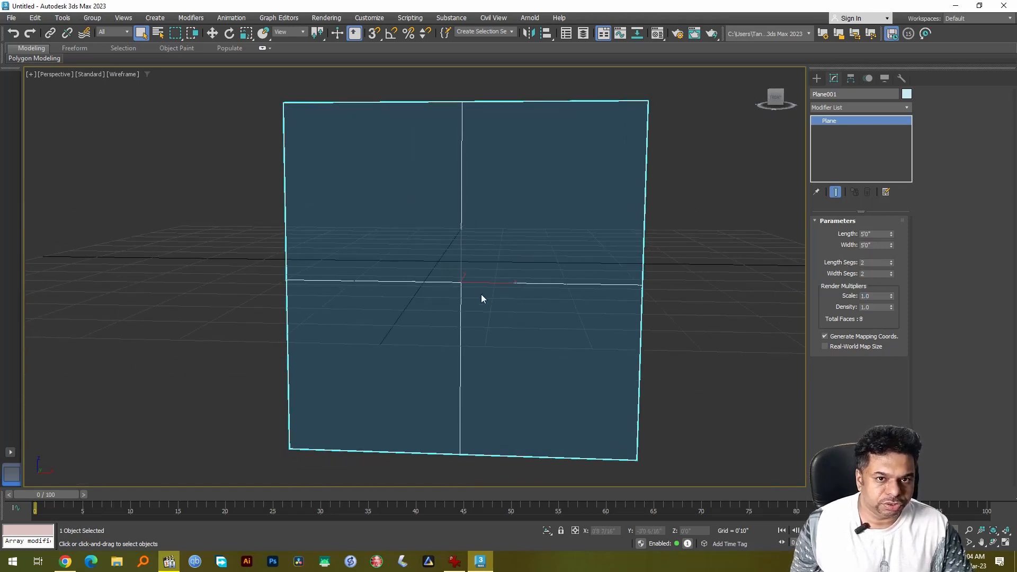
# Step: Set the plane's length and width segments to 500 each and check the mesh density
pyautogui.doubleClick(871, 263)
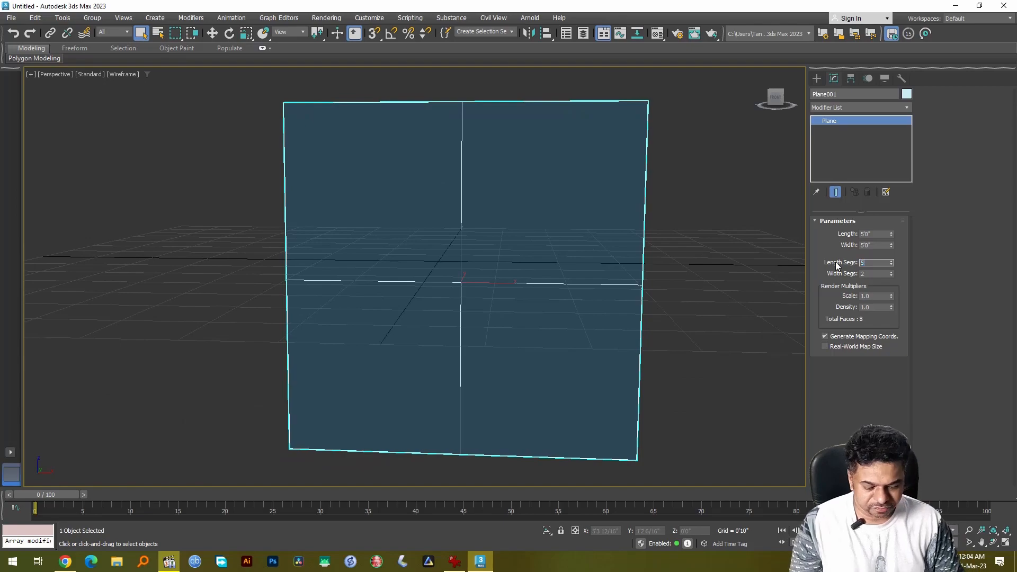
pyautogui.write('500')
pyautogui.press('Tab')
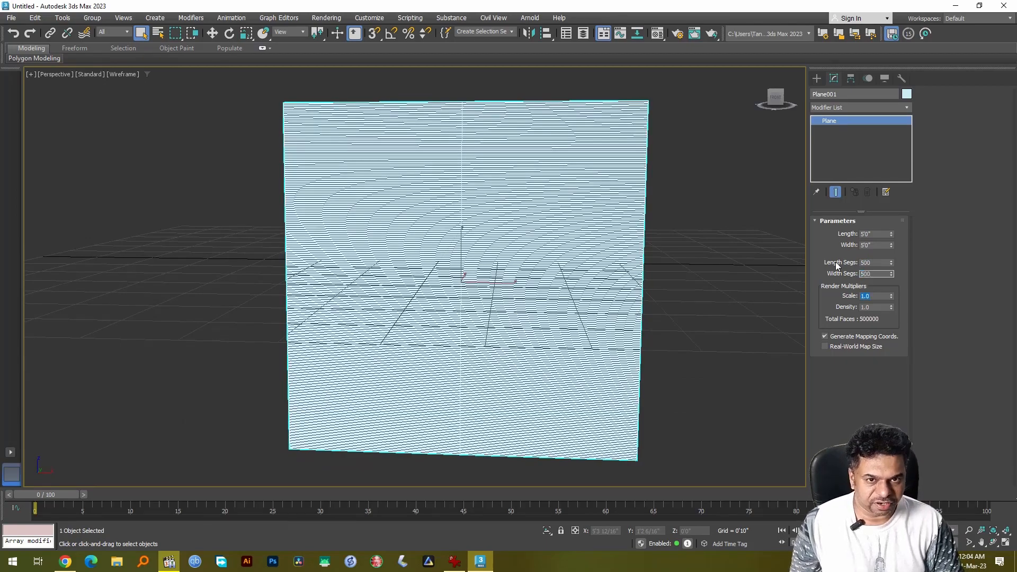
pyautogui.scroll(6, 474, 162)
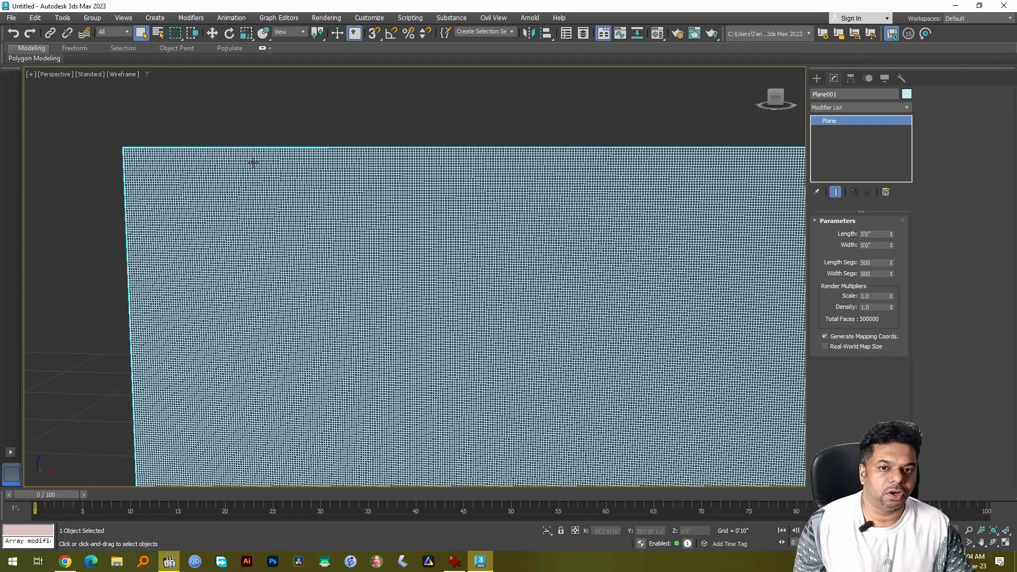
pyautogui.scroll(-4, 259, 179)
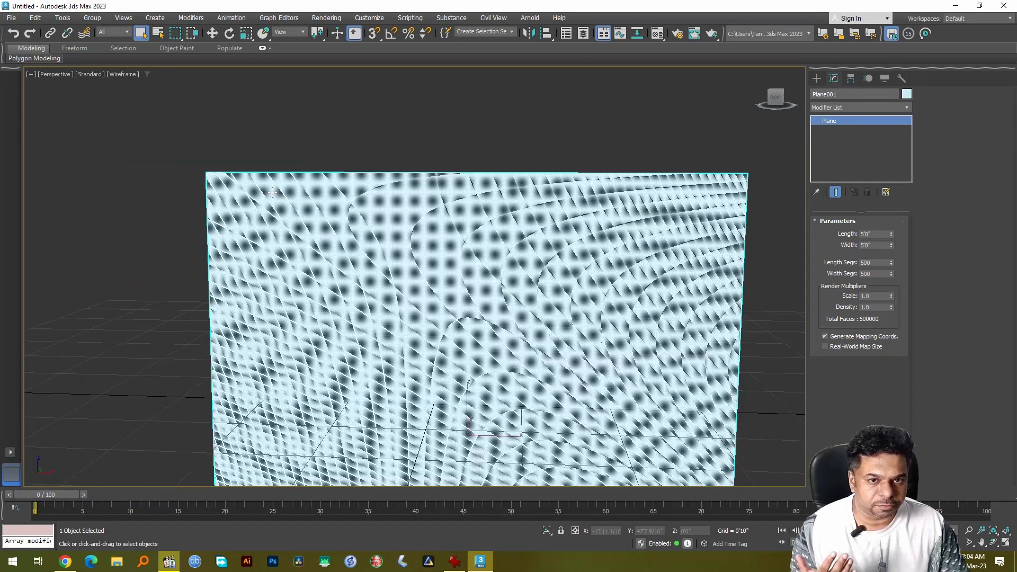
pyautogui.keyDown('alt'); pyautogui.moveTo(308, 199); pyautogui.dragTo(374, 141, button='middle'); pyautogui.keyUp('alt')
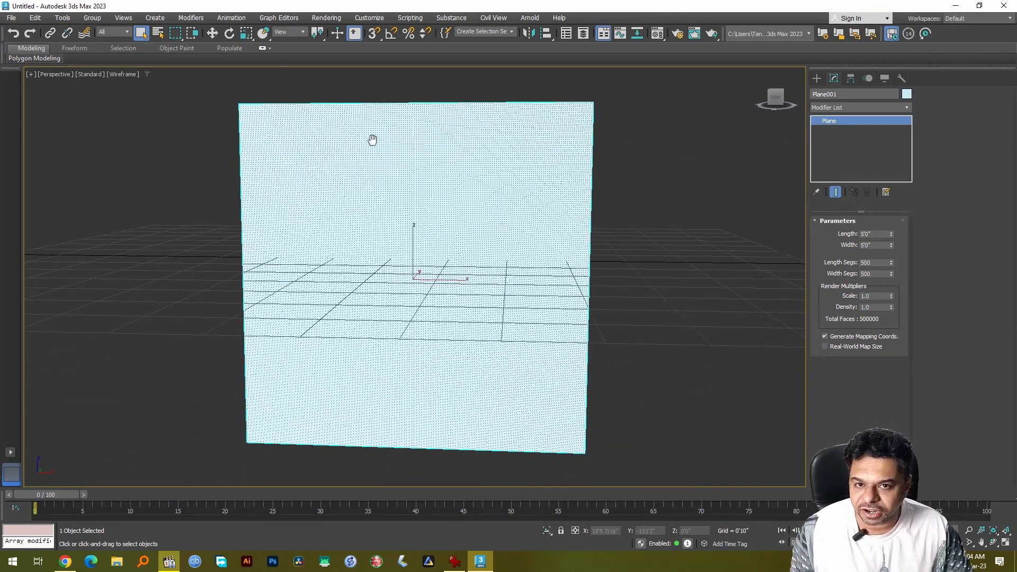
pyautogui.keyDown('alt'); pyautogui.moveTo(404, 209); pyautogui.dragTo(421, 203, button='middle'); pyautogui.keyUp('alt')
# Step: Select the plane and add a Displace modifier to it
pyautogui.click(653, 223)
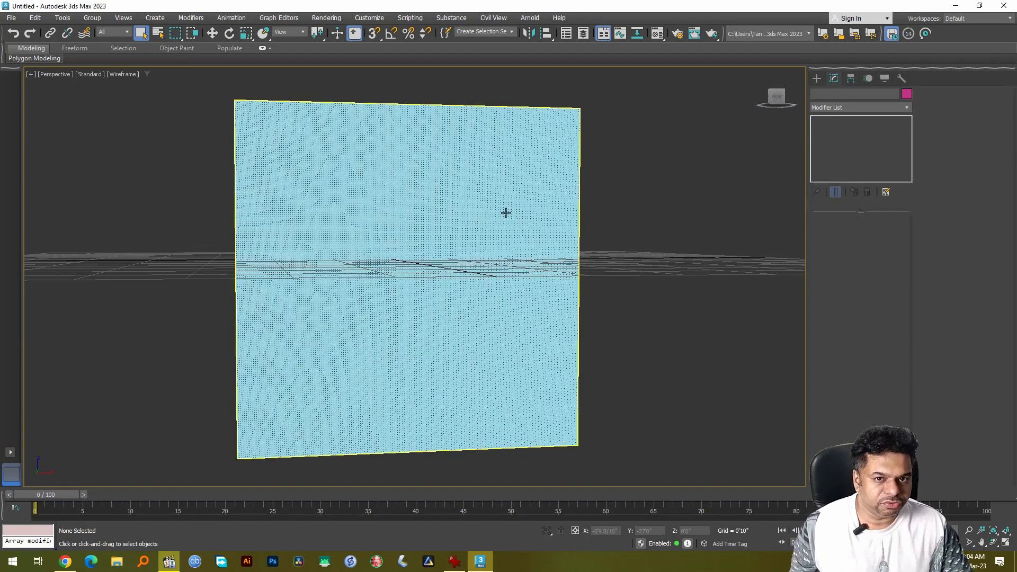
pyautogui.click(507, 213)
pyautogui.click(906, 108)
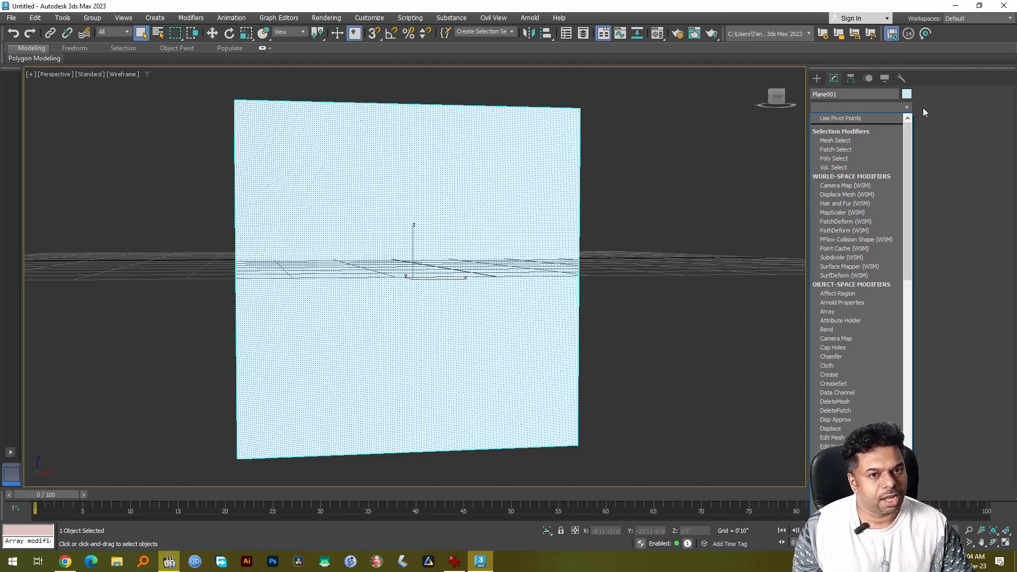
pyautogui.click(923, 108)
pyautogui.click(904, 108)
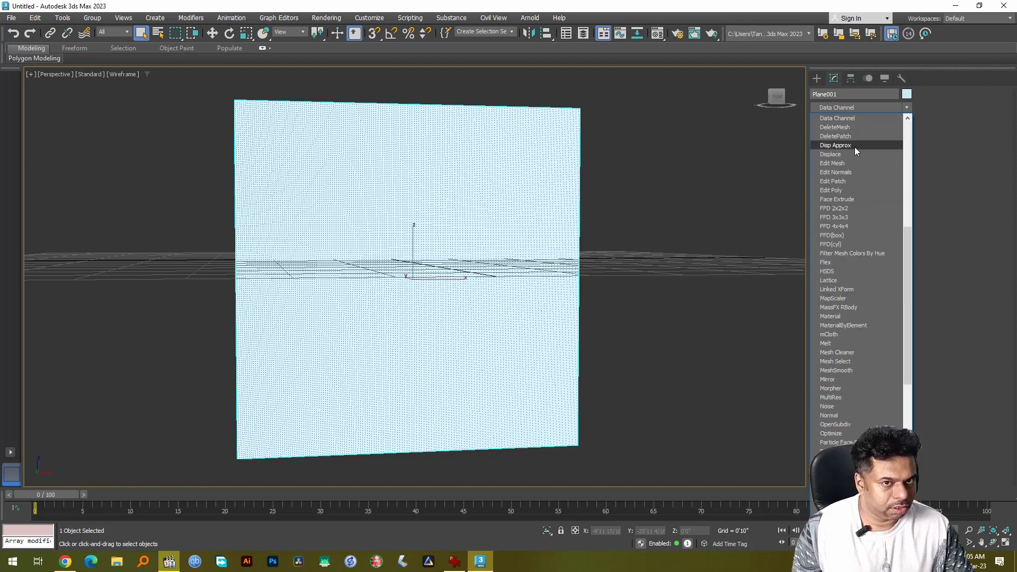
pyautogui.click(852, 153)
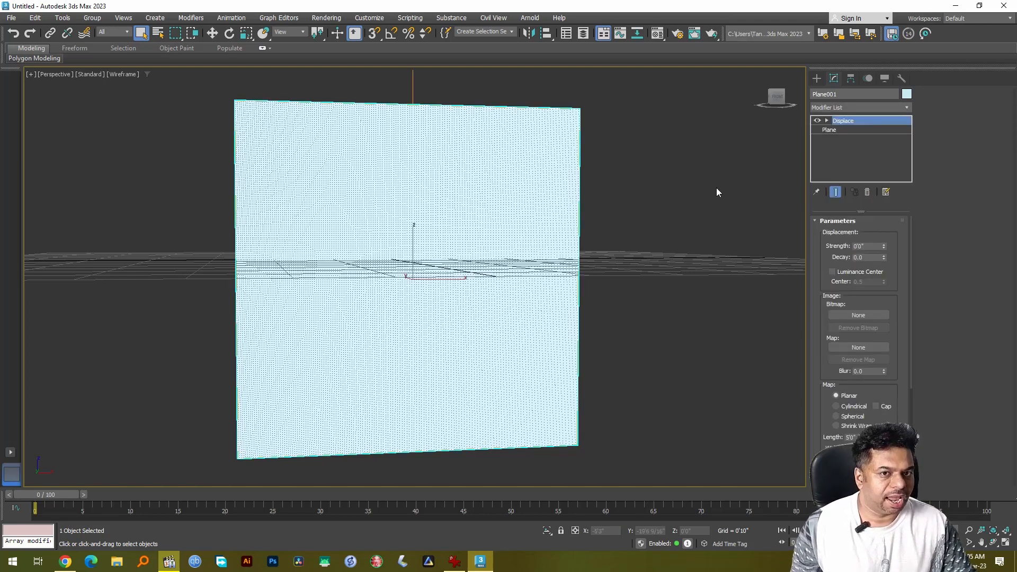
# Step: Load the grayscale depth-map JPG of the mosque from the Desktop as the Displace modifier's bitmap
pyautogui.click(845, 316)
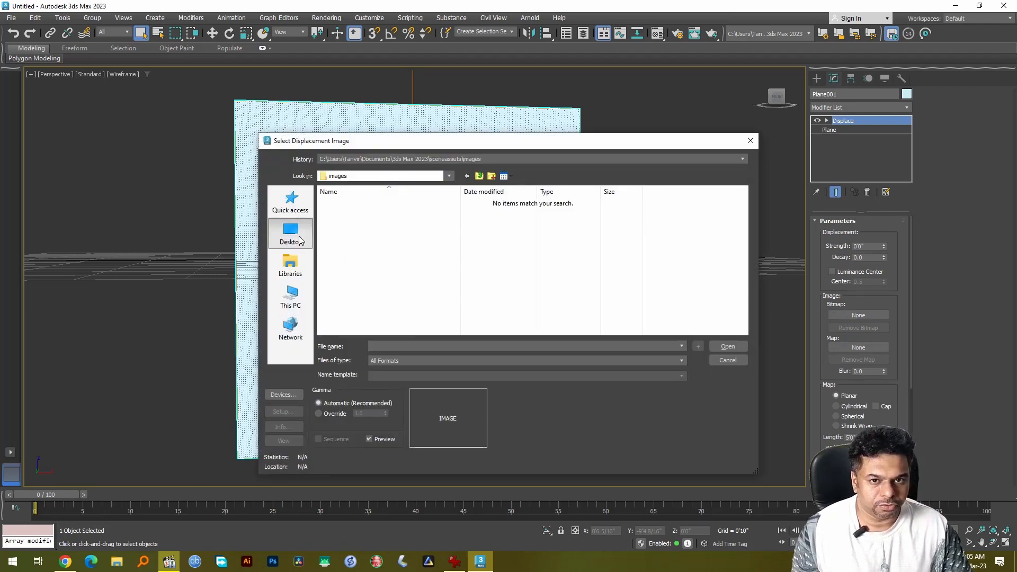
pyautogui.click(291, 233)
pyautogui.scroll(-5, 456, 261)
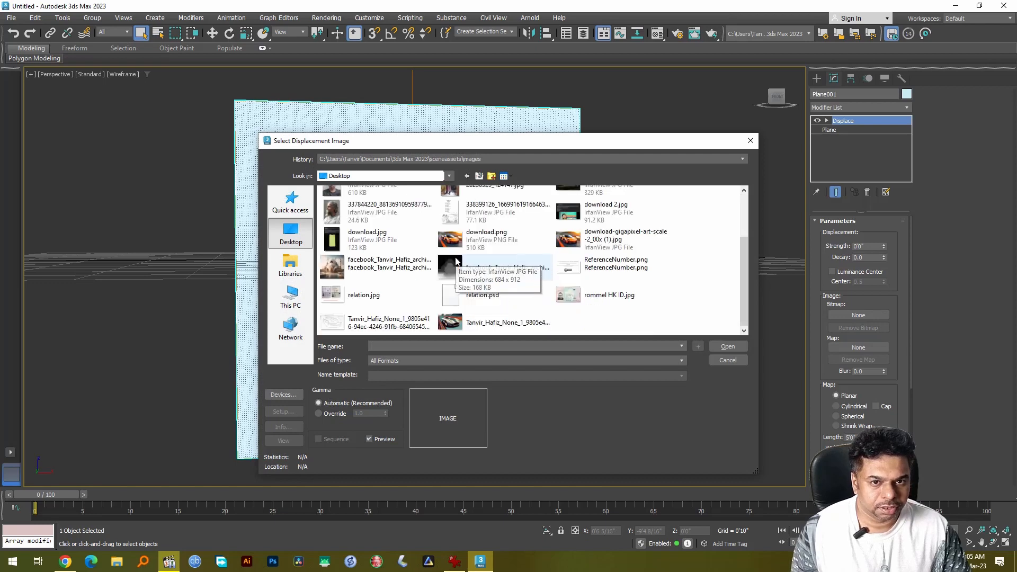
pyautogui.doubleClick(496, 271)
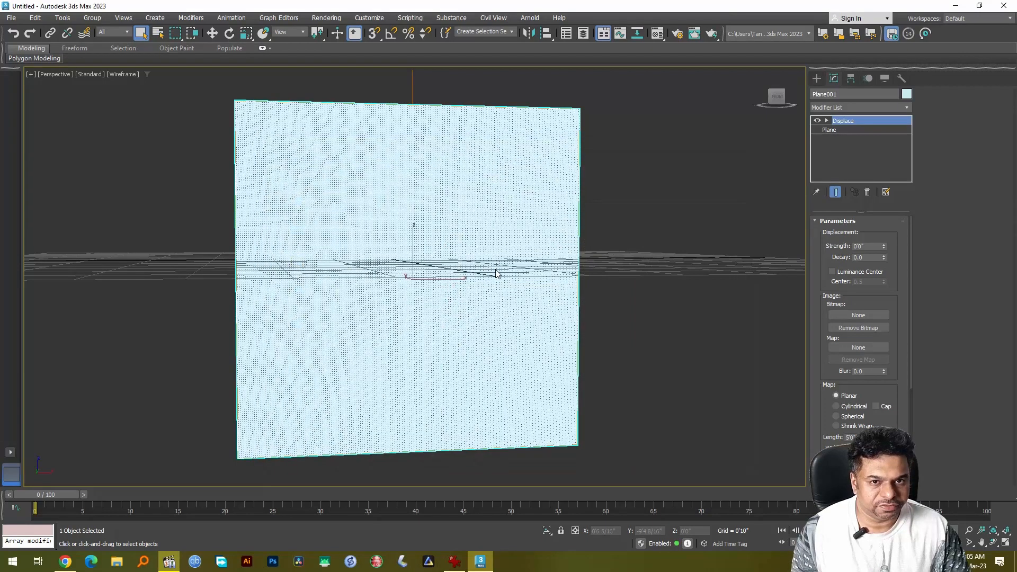
# Step: Deselect the plane and switch the Perspective view from wireframe to Default Shading
pyautogui.click(662, 285)
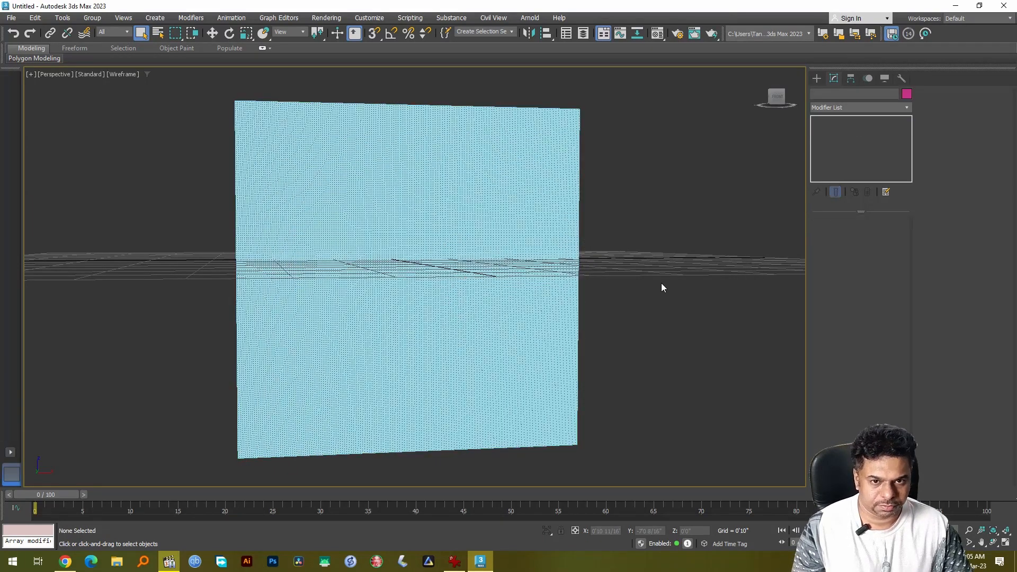
pyautogui.press('F3')
pyautogui.press('F3')
pyautogui.press('F3')
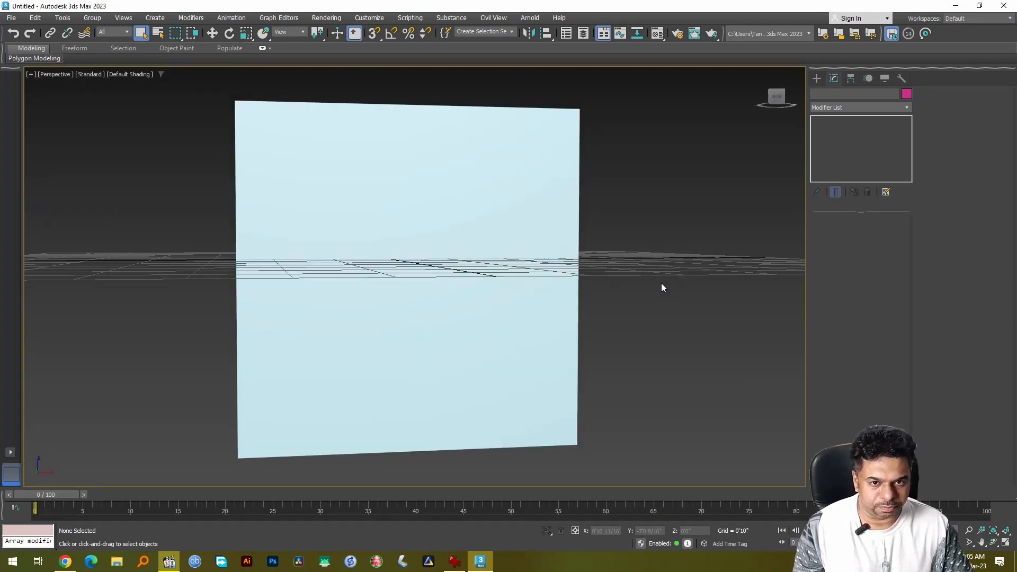
# Step: Select the plane and load the mosque color image from the Desktop as the base color bitmap of the 02 - Default material
pyautogui.click(524, 222)
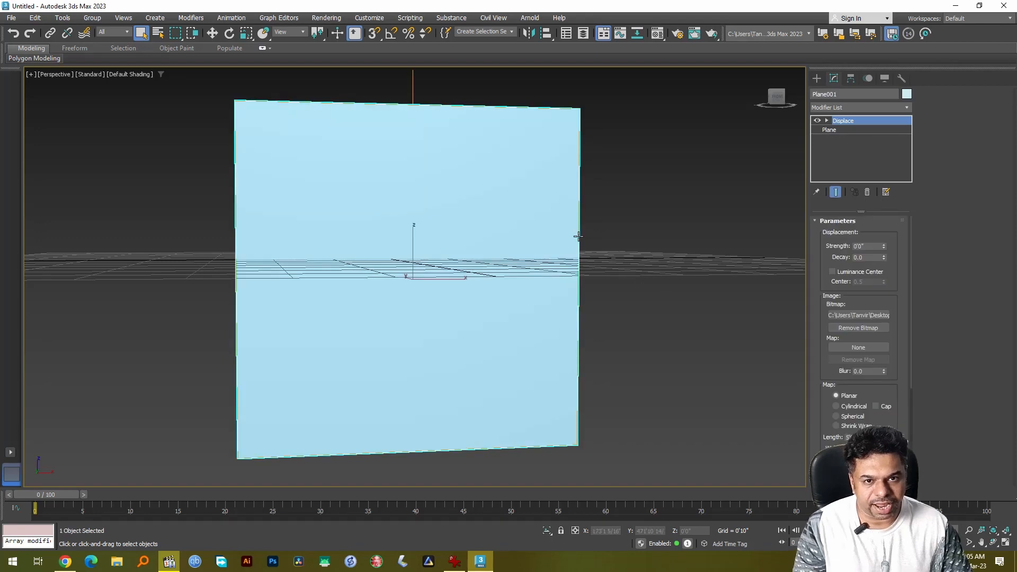
pyautogui.press('m')
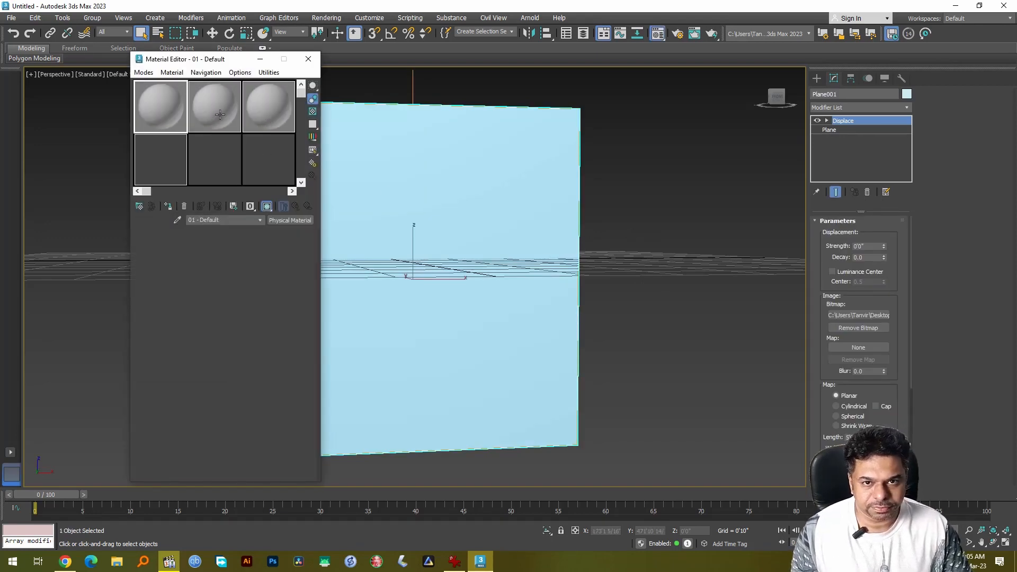
pyautogui.click(219, 115)
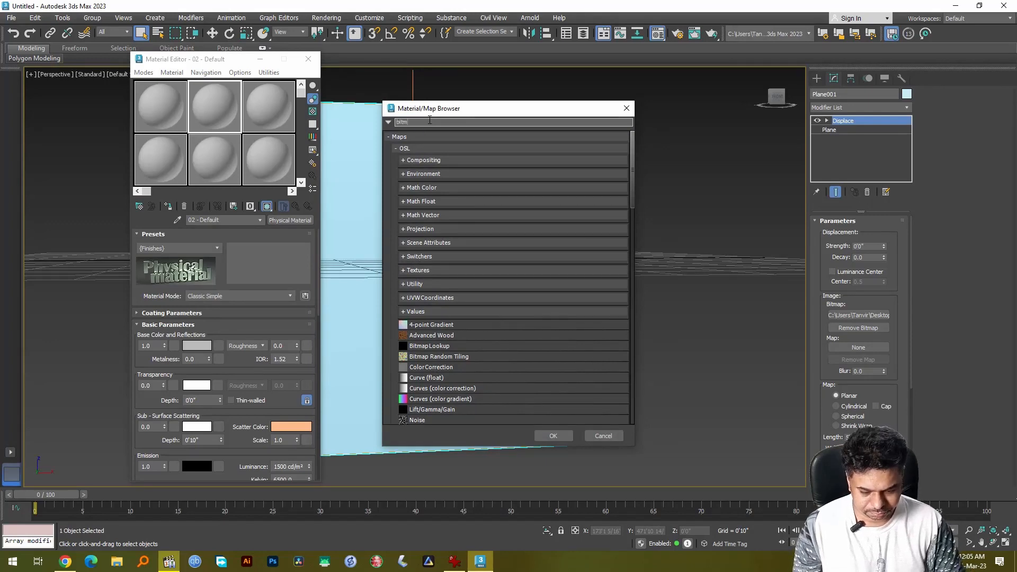
pyautogui.write('a')
pyautogui.press('Return')
pyautogui.scroll(-3, 742, 286)
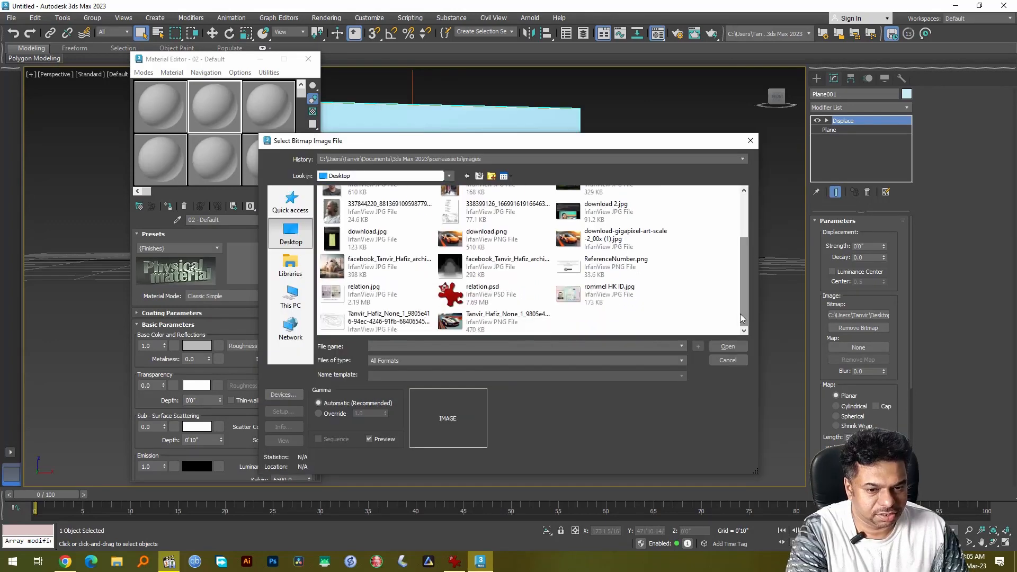
pyautogui.doubleClick(358, 272)
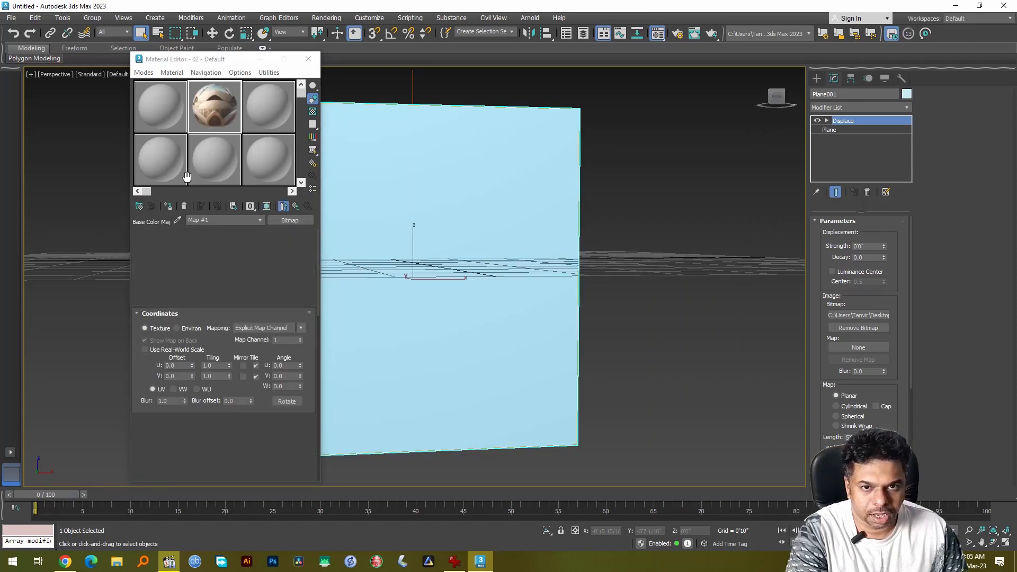
# Step: Assign the mosque material to the plane, show its texture in the viewport, and minimize the Material Editor
pyautogui.click(168, 206)
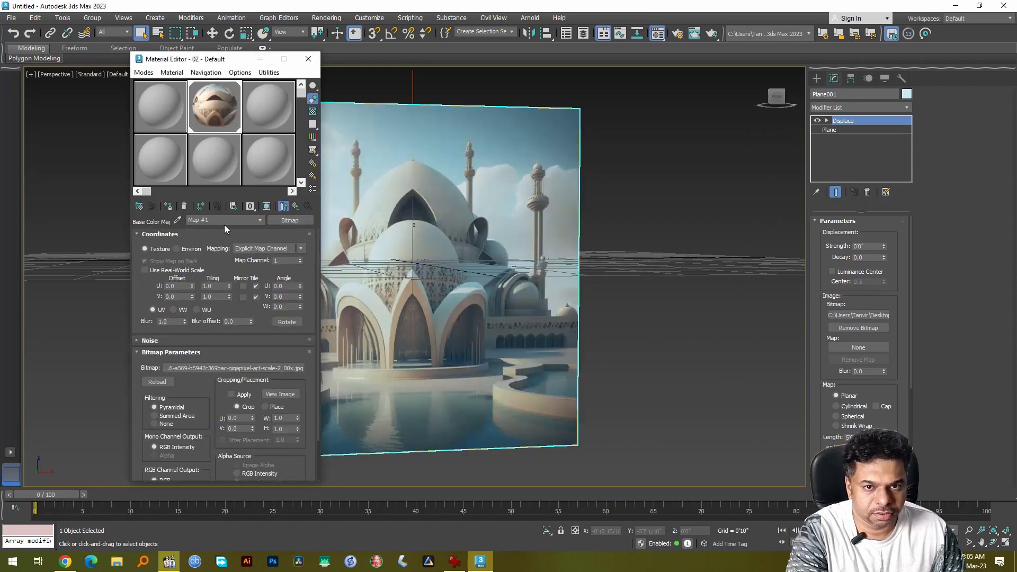
pyautogui.click(267, 207)
pyautogui.click(651, 278)
pyautogui.keyDown('alt'); pyautogui.moveTo(621, 274); pyautogui.dragTo(694, 271, button='middle'); pyautogui.keyUp('alt')
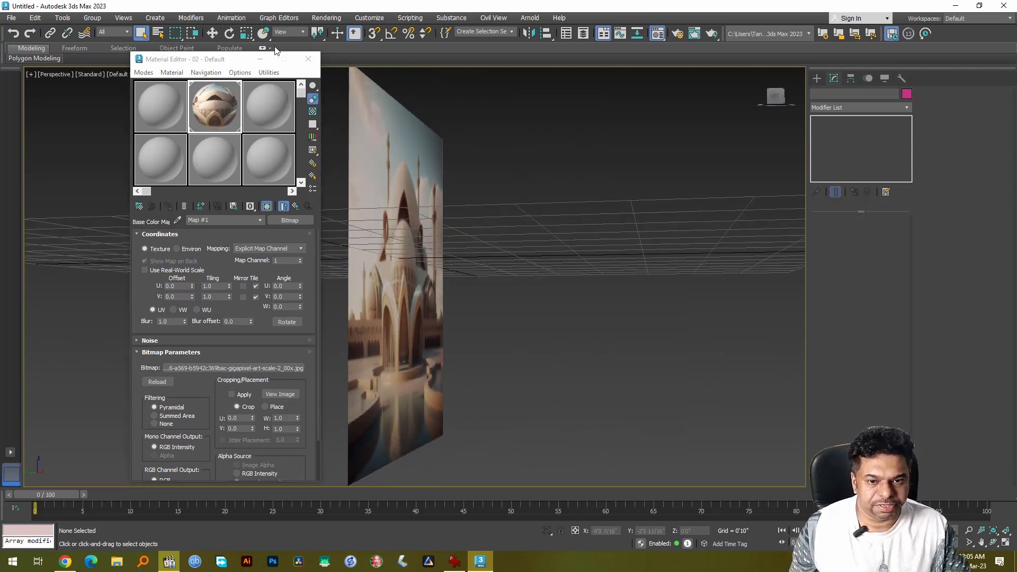
pyautogui.click(260, 58)
# Step: Raise the plane's displacement strength to about 3'4 8/16" and inspect the resulting mosque relief
pyautogui.moveTo(480, 227)
pyautogui.keyDown('alt'); pyautogui.mouseDown(button='middle')
pyautogui.moveTo(452, 230)
pyautogui.moveTo(504, 236)
pyautogui.moveTo(477, 243)
pyautogui.mouseUp(button='middle'); pyautogui.keyUp('alt')
pyautogui.click(477, 242)
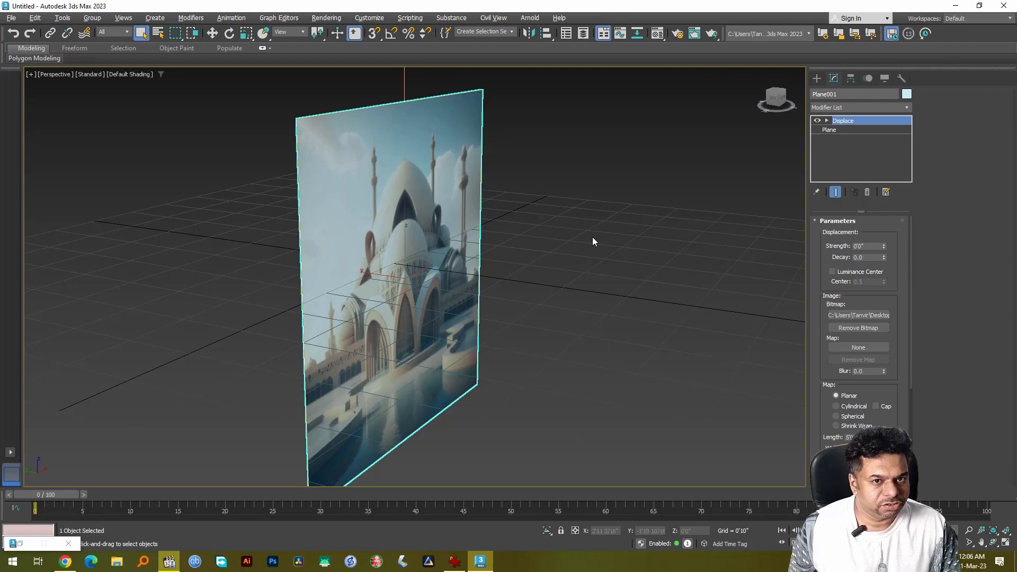
pyautogui.keyDown('alt'); pyautogui.moveTo(592, 236); pyautogui.dragTo(682, 221, button='middle'); pyautogui.keyUp('alt')
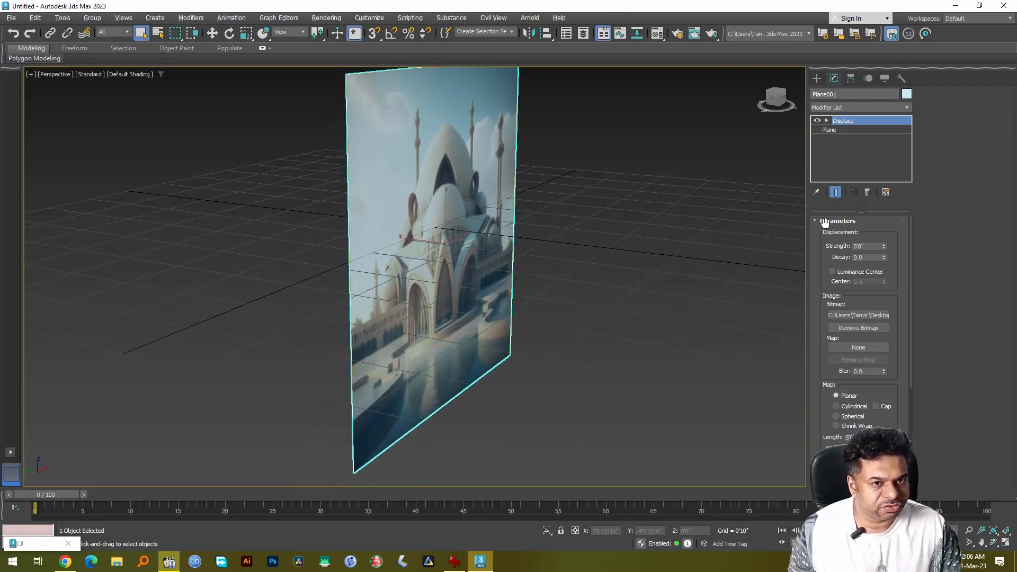
pyautogui.moveTo(884, 248); pyautogui.dragTo(719, 109)
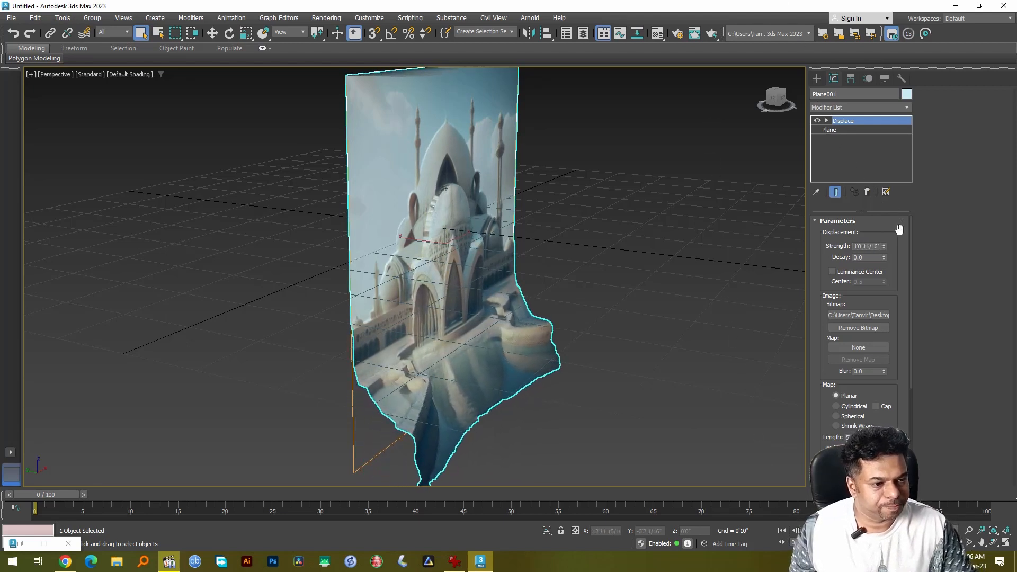
pyautogui.moveTo(883, 247); pyautogui.dragTo(841, 139)
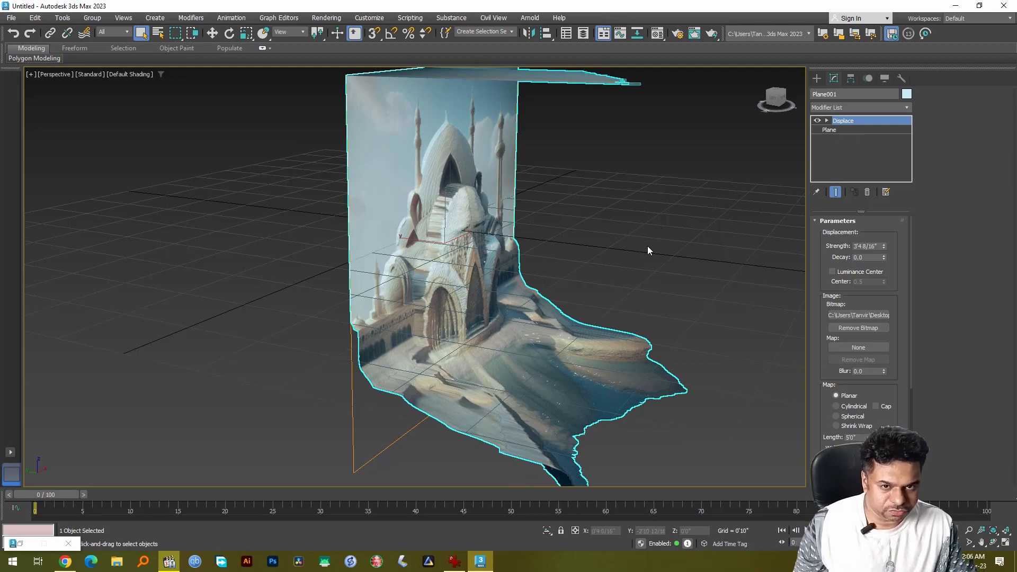
pyautogui.keyDown('alt'); pyautogui.moveTo(622, 253); pyautogui.dragTo(420, 248, button='middle'); pyautogui.keyUp('alt')
pyautogui.scroll(5, 568, 251)
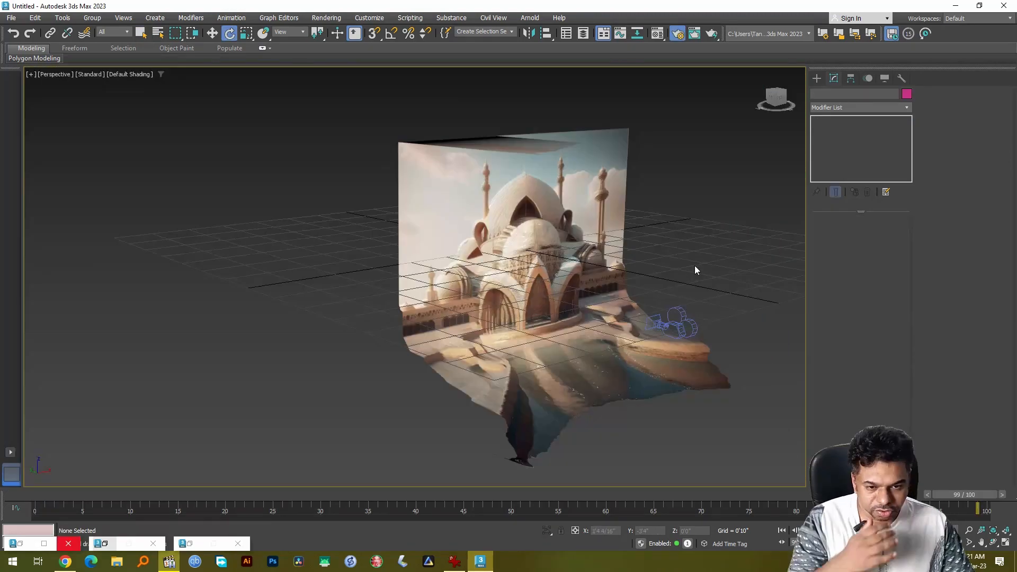
# Step: Select the free camera in front of the mosque relief and switch the viewport to its camera view
pyautogui.click(681, 319)
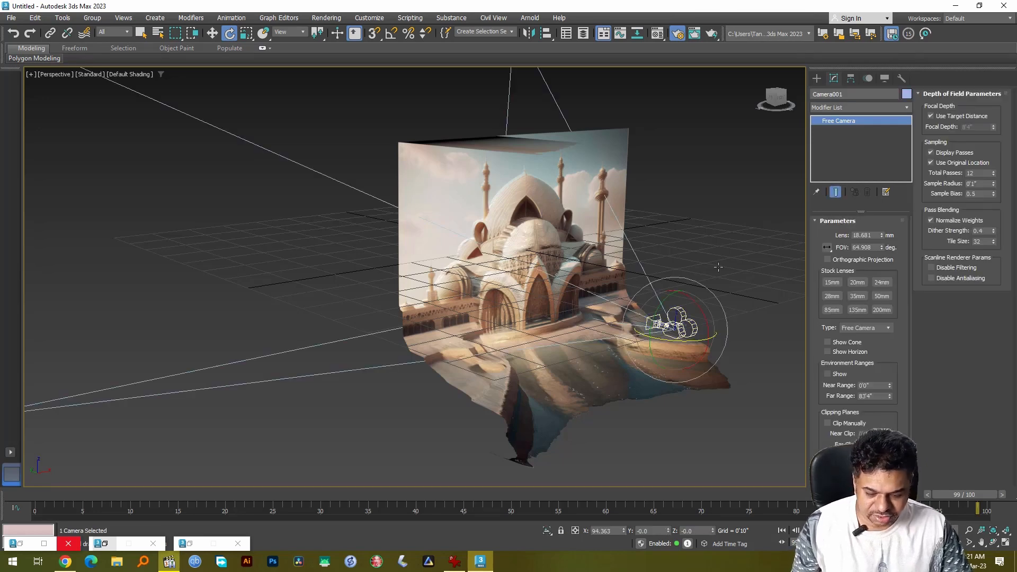
pyautogui.press('c')
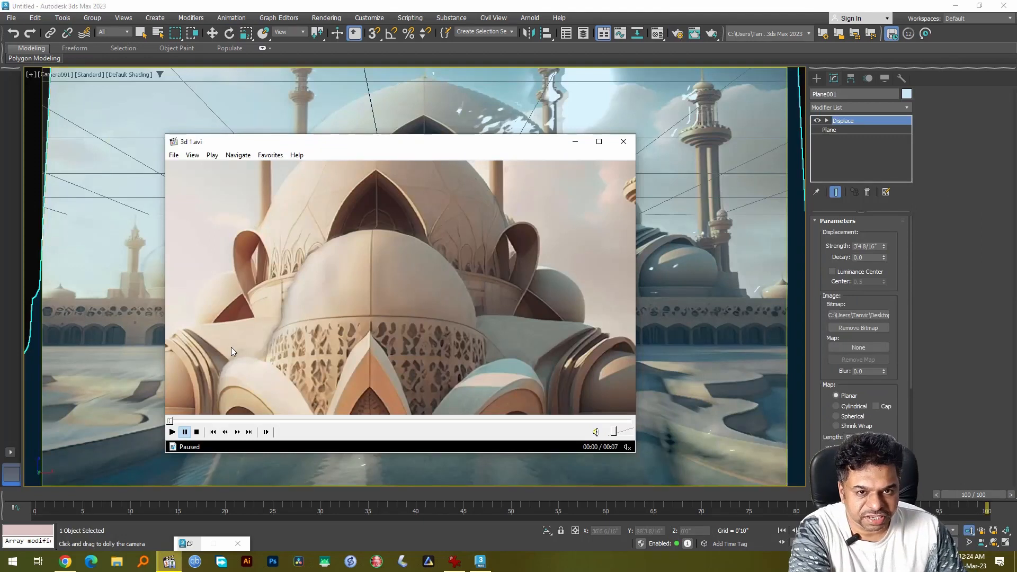
# Step: Play the camera animation clip 3d 1.avi, skip forward to 3d 2.avi, and return to the 3ds Max scene
pyautogui.click(172, 432)
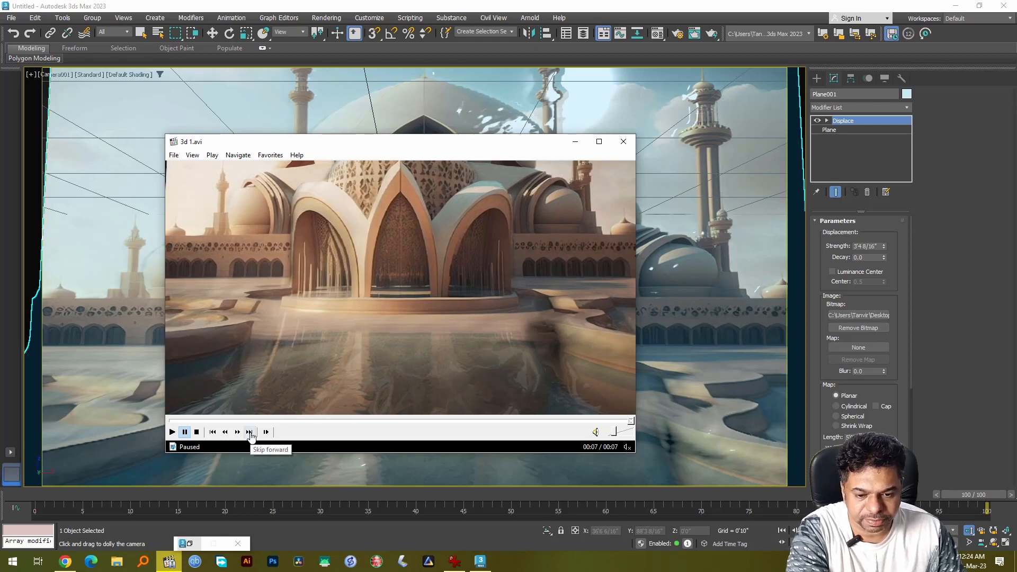
pyautogui.click(249, 432)
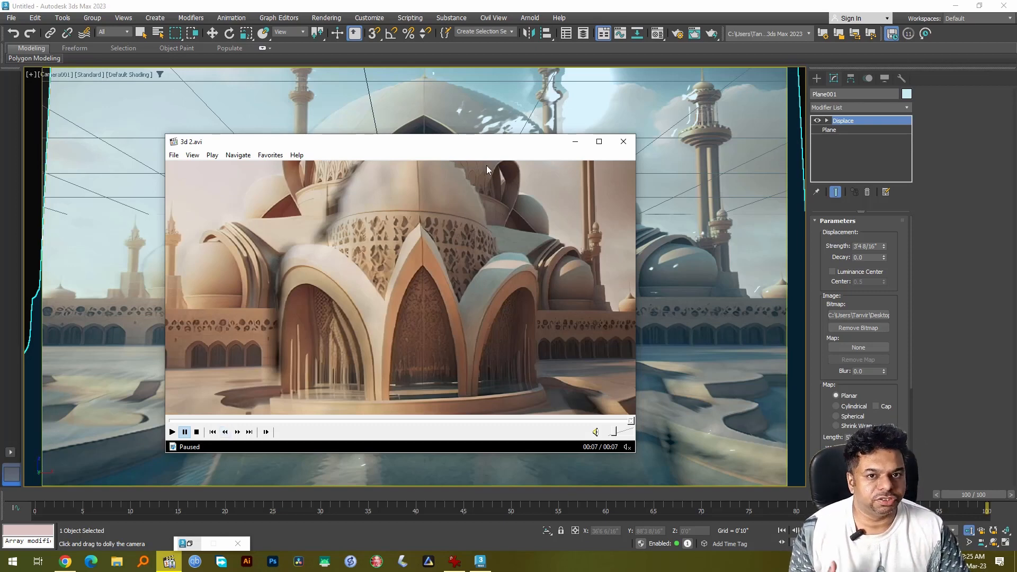
pyautogui.click(510, 118)
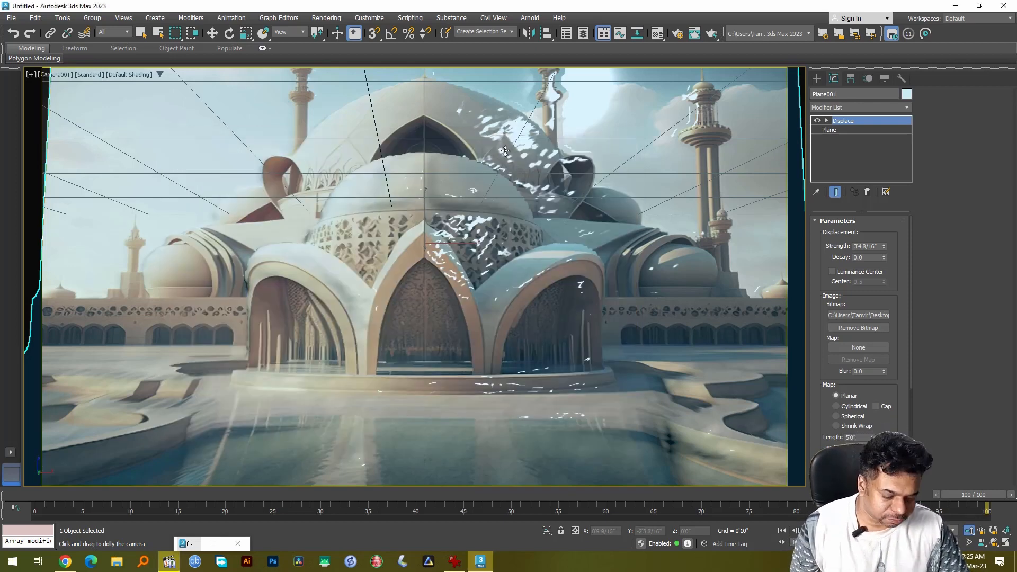
# Step: Leave the camera view for Perspective and examine the displaced mosque plane's relief from the side, in both wireframe and shaded display
pyautogui.press('p')
pyautogui.keyDown('alt'); pyautogui.moveTo(629, 253); pyautogui.dragTo(501, 243, button='middle'); pyautogui.keyUp('alt')
pyautogui.scroll(3, 616, 300)
pyautogui.scroll(5, 616, 298)
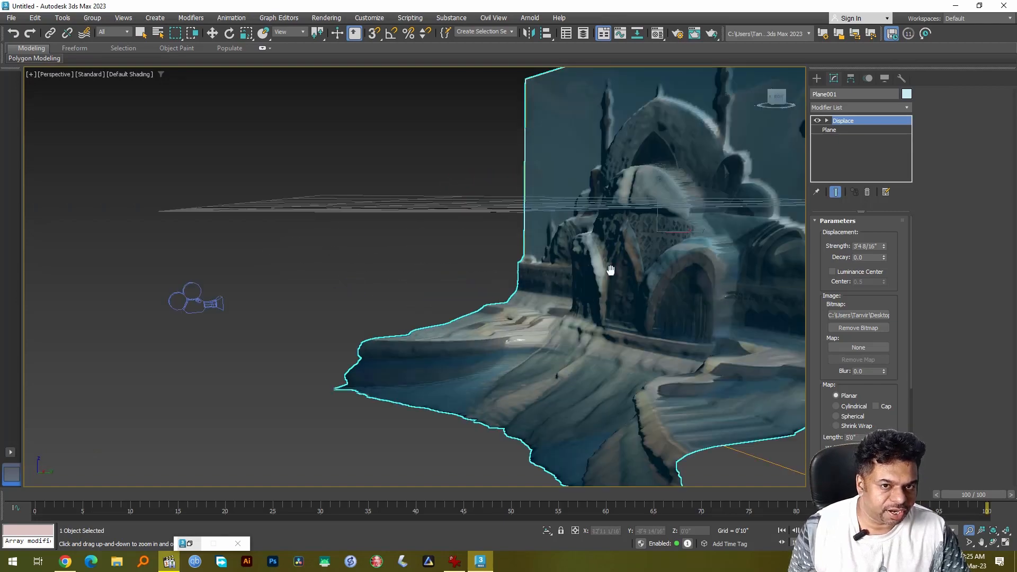
pyautogui.scroll(2, 600, 279)
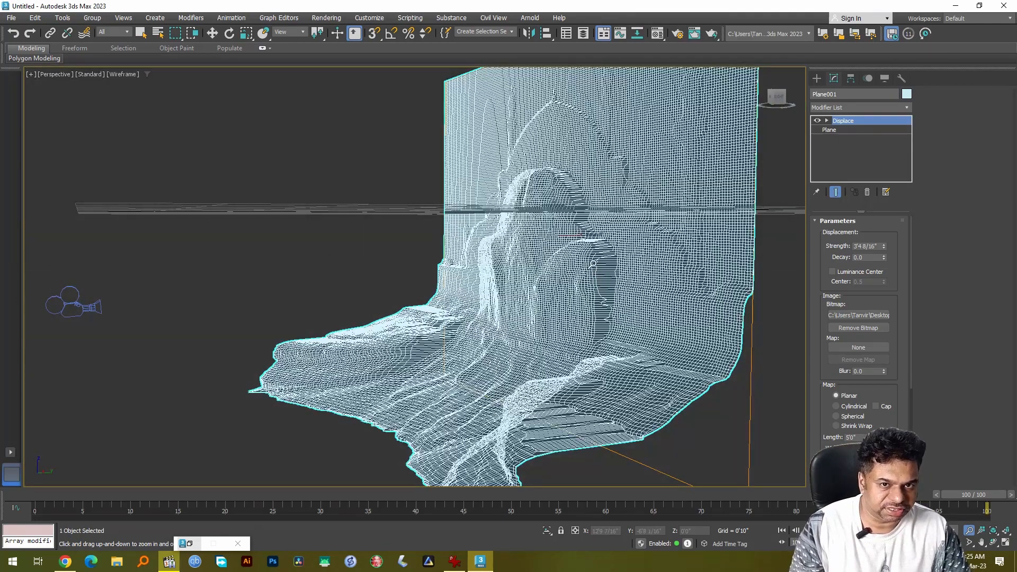
pyautogui.scroll(2, 540, 303)
pyautogui.keyDown('alt'); pyautogui.moveTo(540, 303); pyautogui.dragTo(574, 303, button='middle'); pyautogui.keyUp('alt')
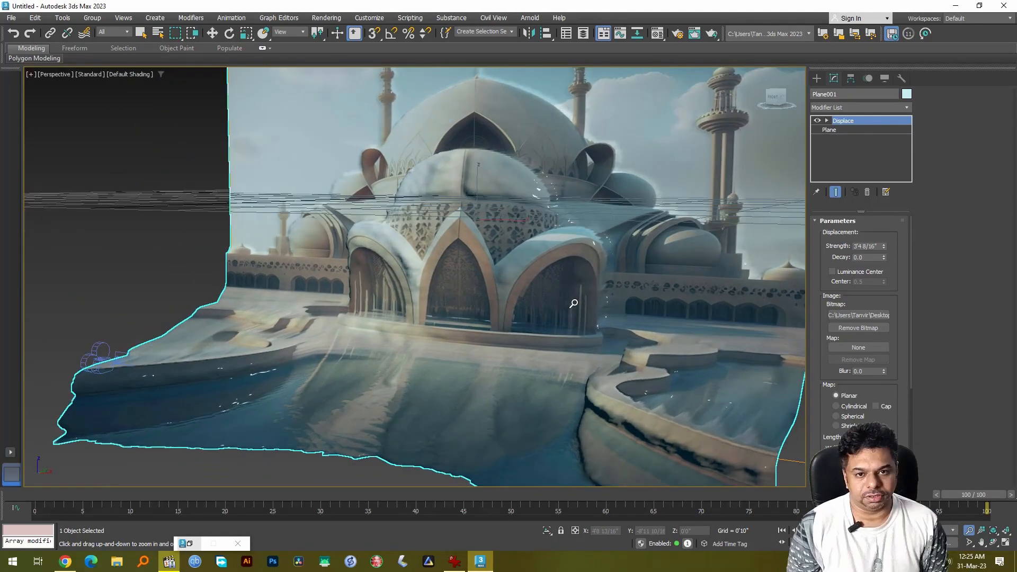